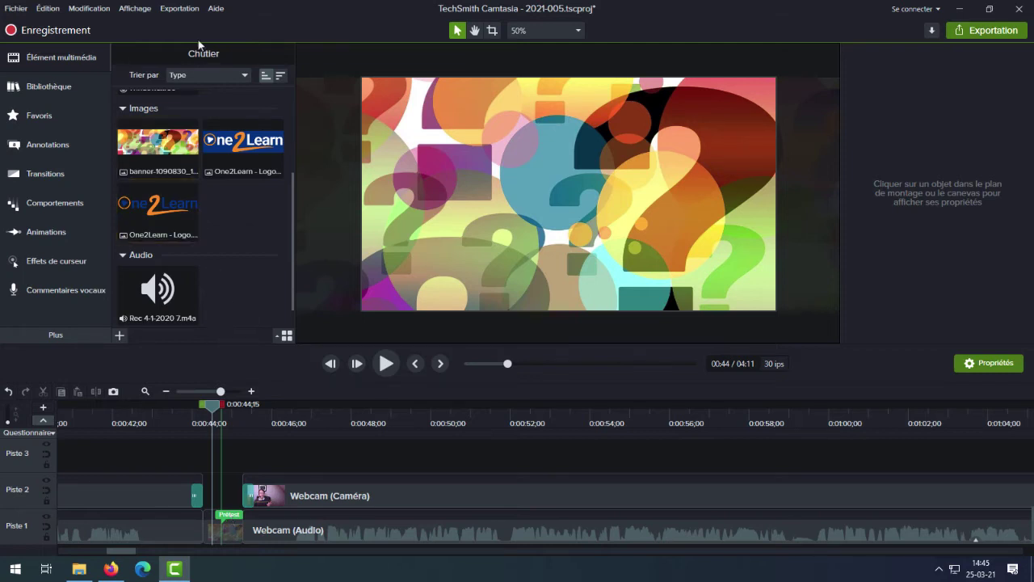
Begin exporting the project to a local file with the preset "MP4 avec Smart Player (jusqu'à 720p)"
left_click(180, 9)
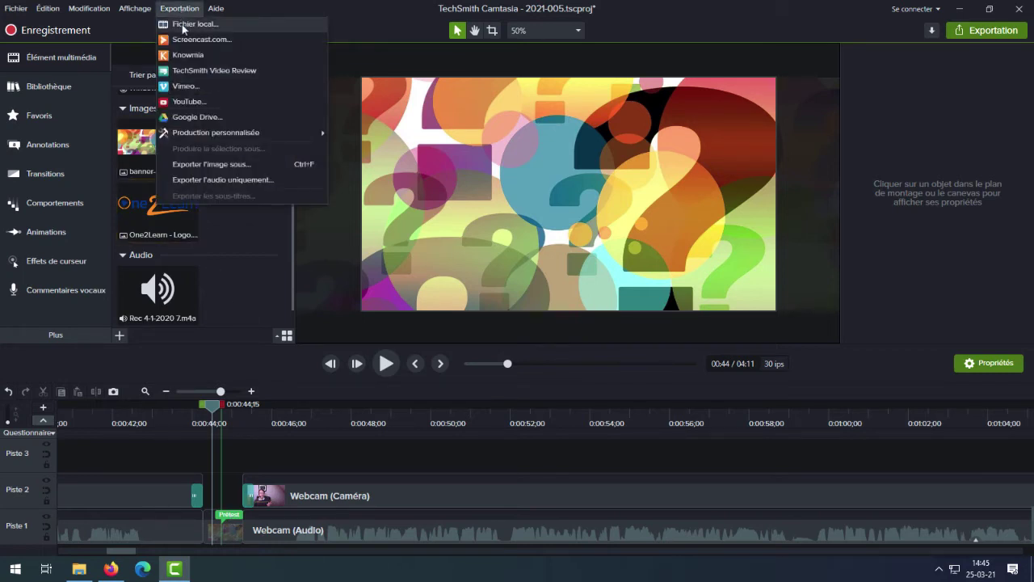
left_click(183, 29)
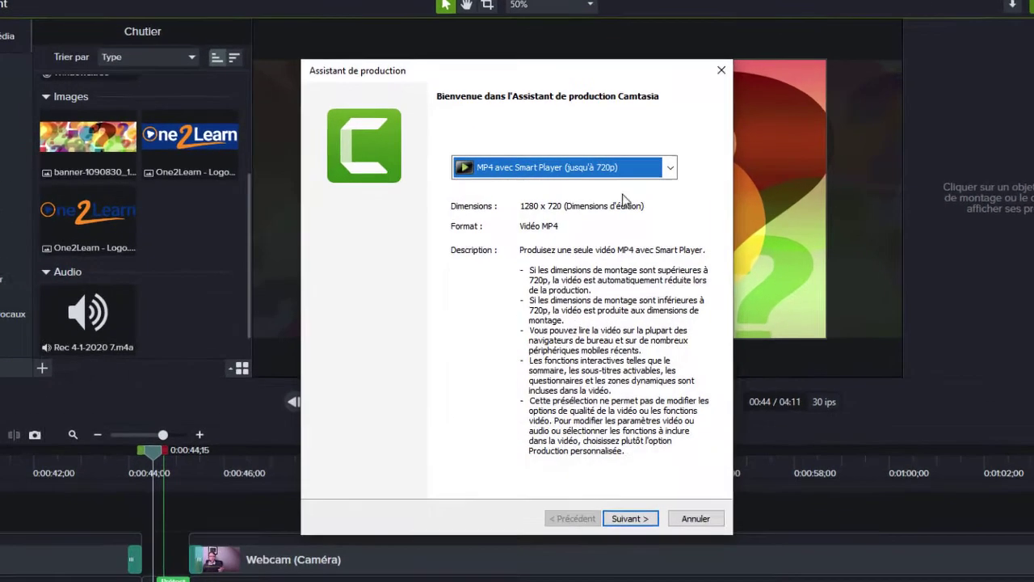
left_click(671, 171)
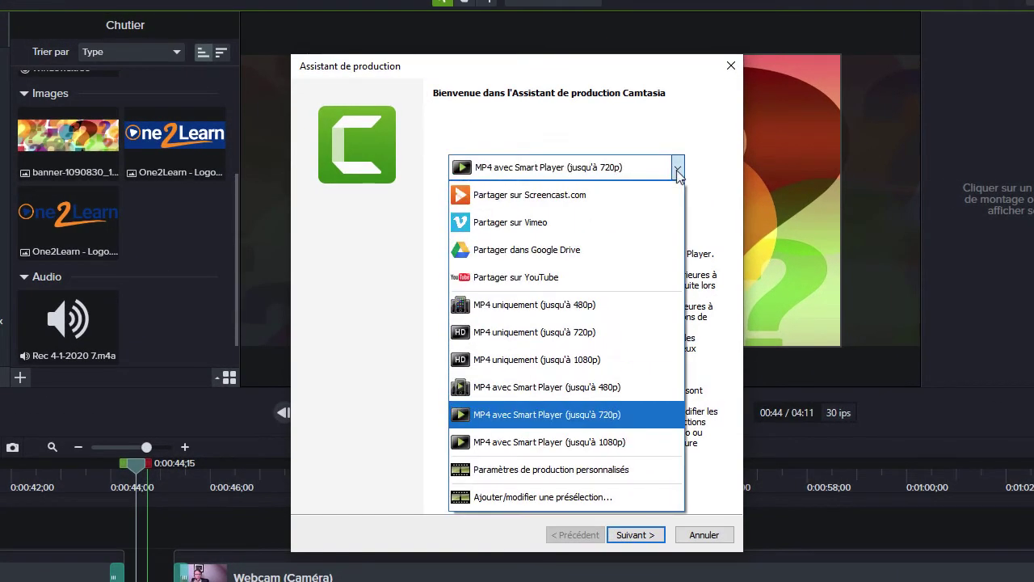
left_click(537, 415)
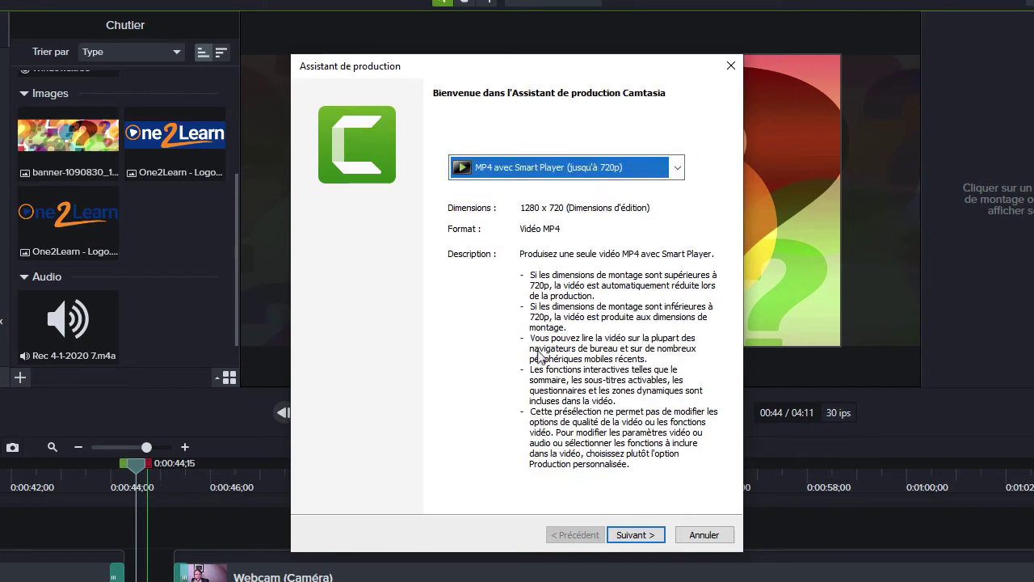
left_click(635, 535)
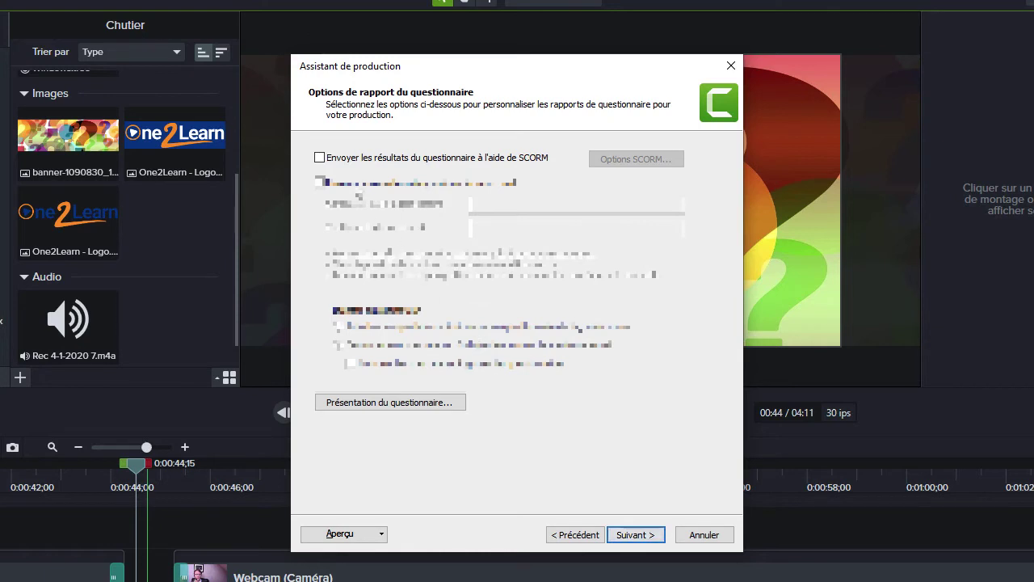
Enable sending the quiz results via SCORM and choose version 1.2 in the manifest options
left_click(320, 159)
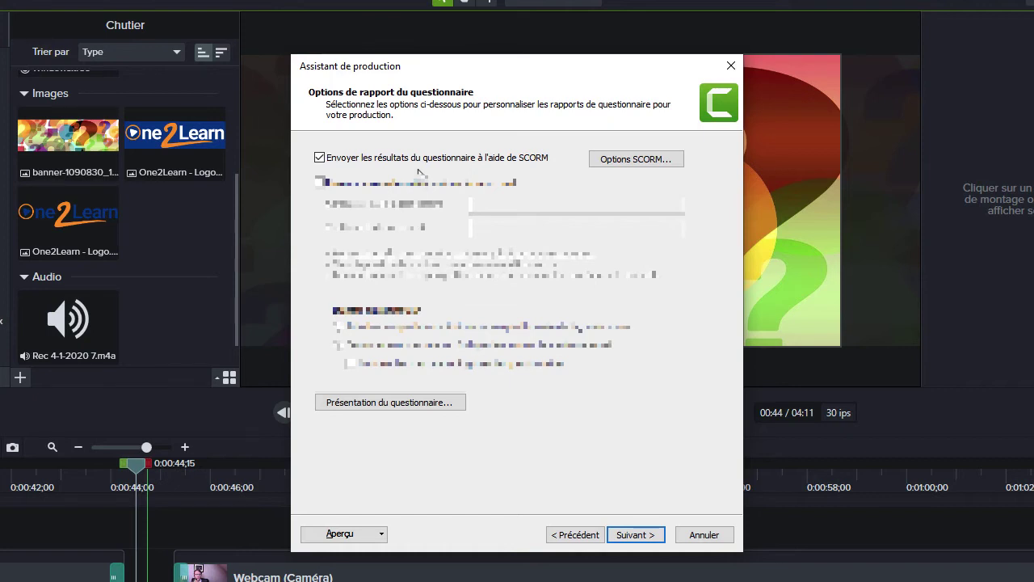
left_click(622, 161)
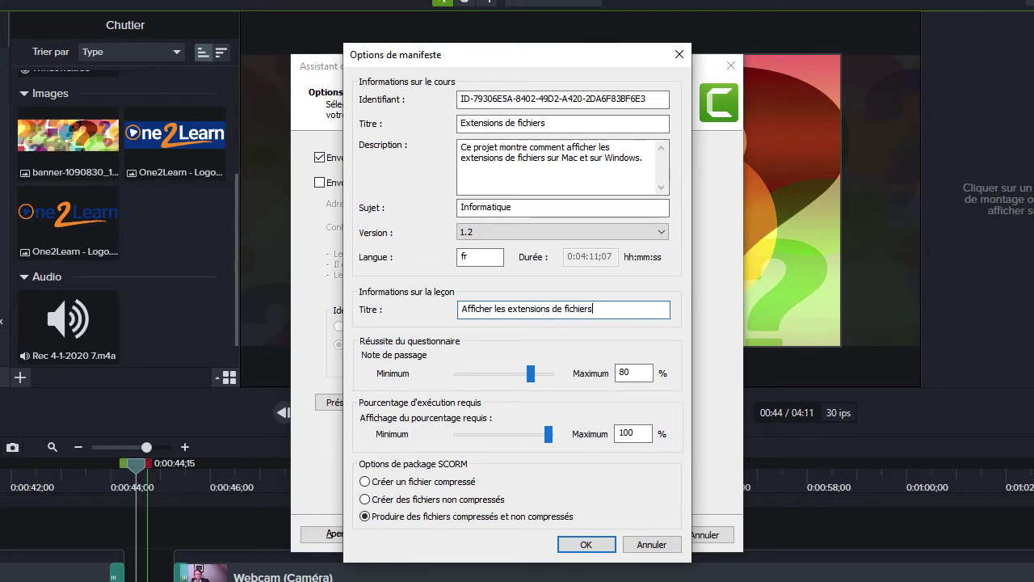
left_click(660, 233)
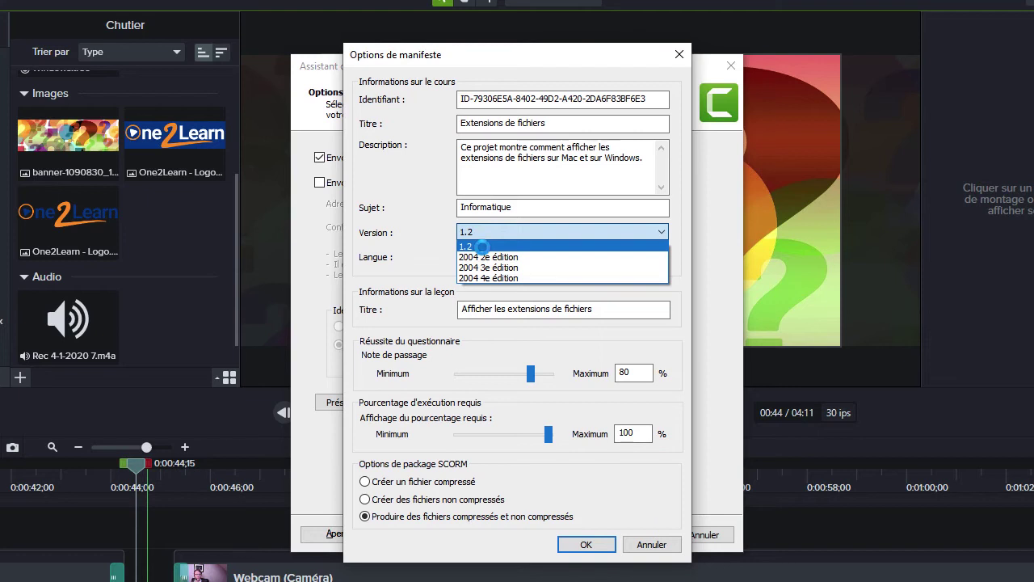
left_click(482, 245)
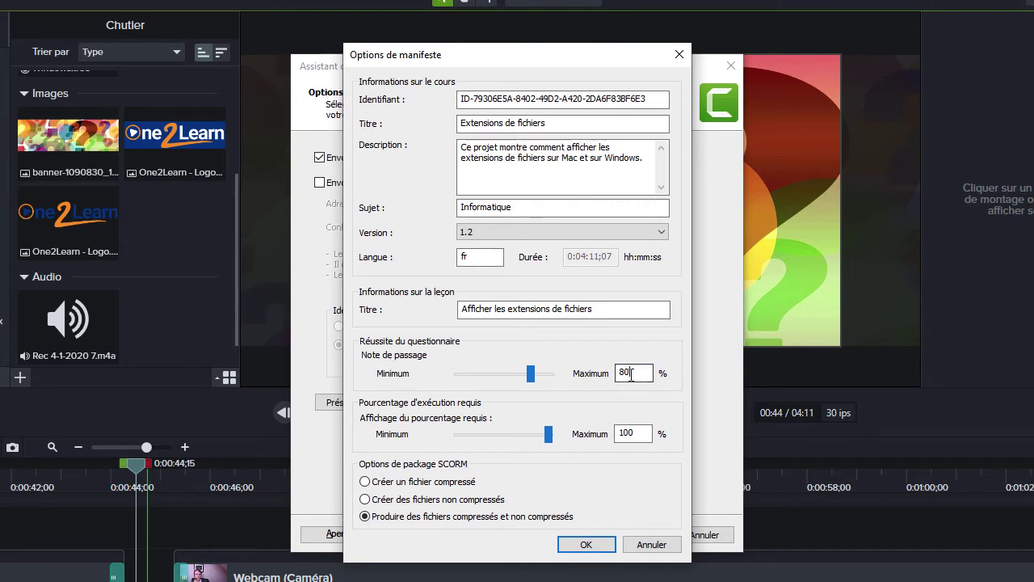
Set both the quiz passing score and the required viewing percentage to 50 %
left_click_drag(638, 373, 616, 373)
left_click_drag(531, 375, 506, 376)
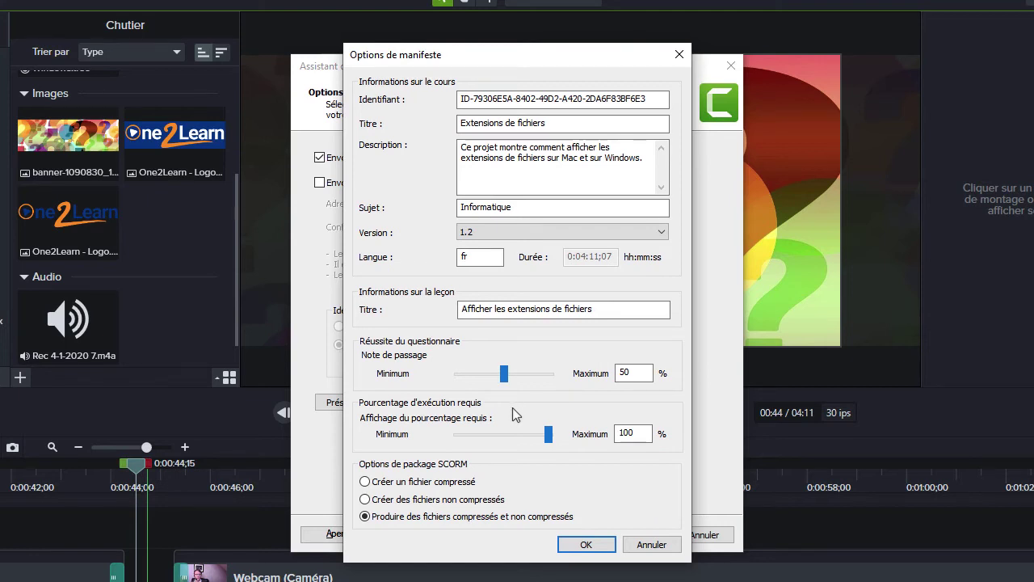
left_click_drag(648, 434, 618, 434)
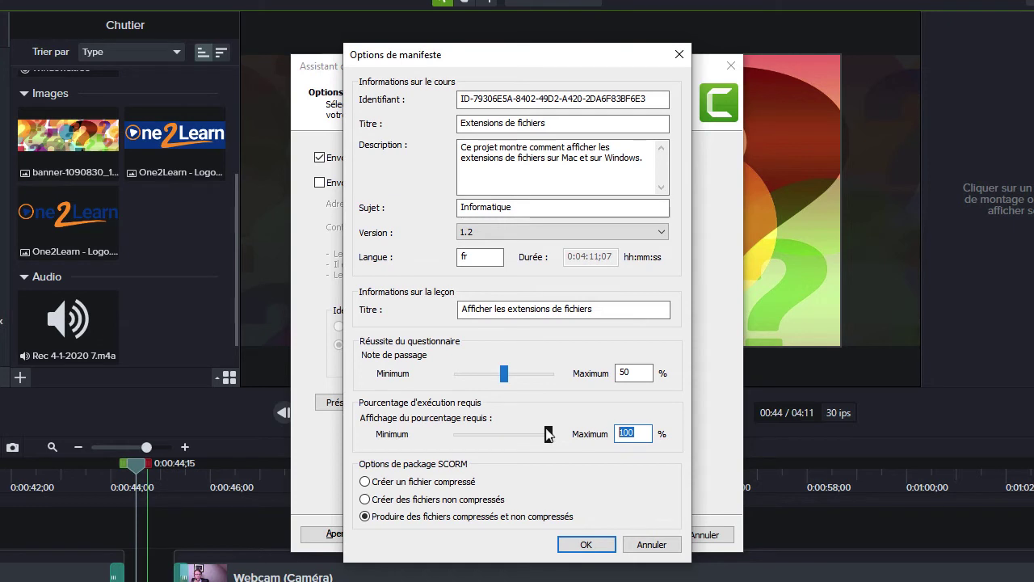
left_click_drag(548, 434, 500, 436)
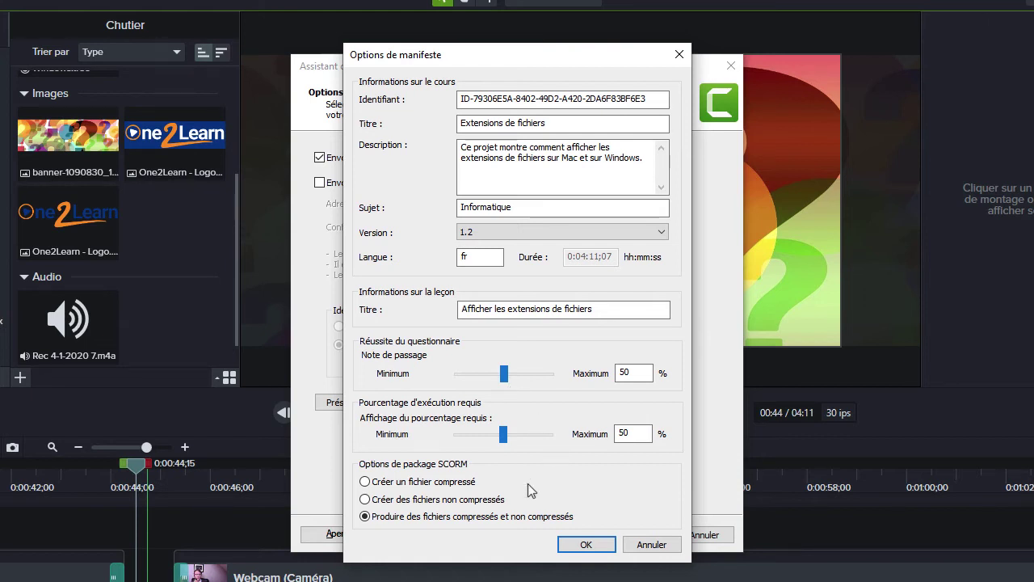
Choose to create a compressed SCORM package, accept the manifest options and proceed to the output file settings
left_click(364, 482)
left_click(586, 544)
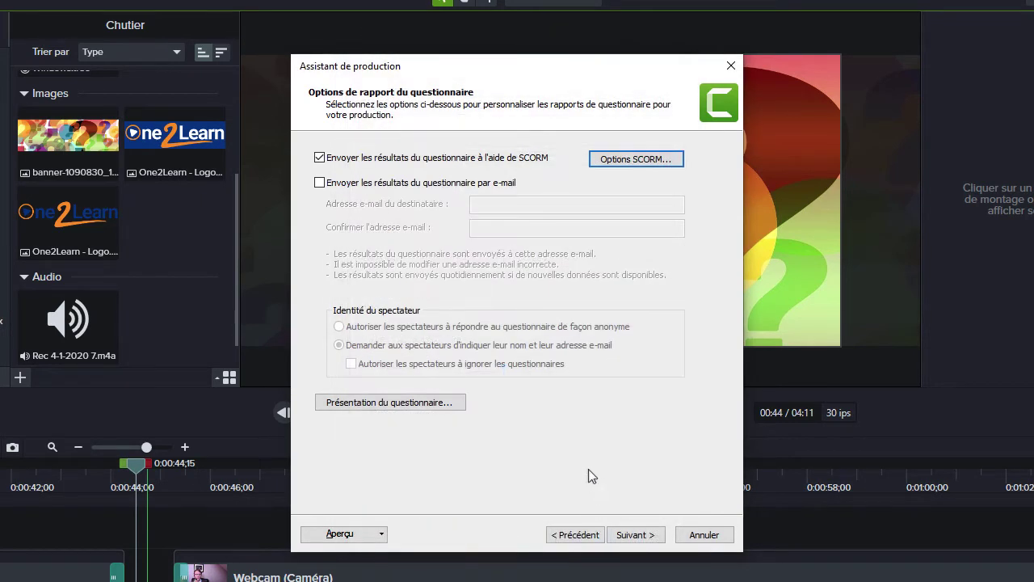
left_click(635, 535)
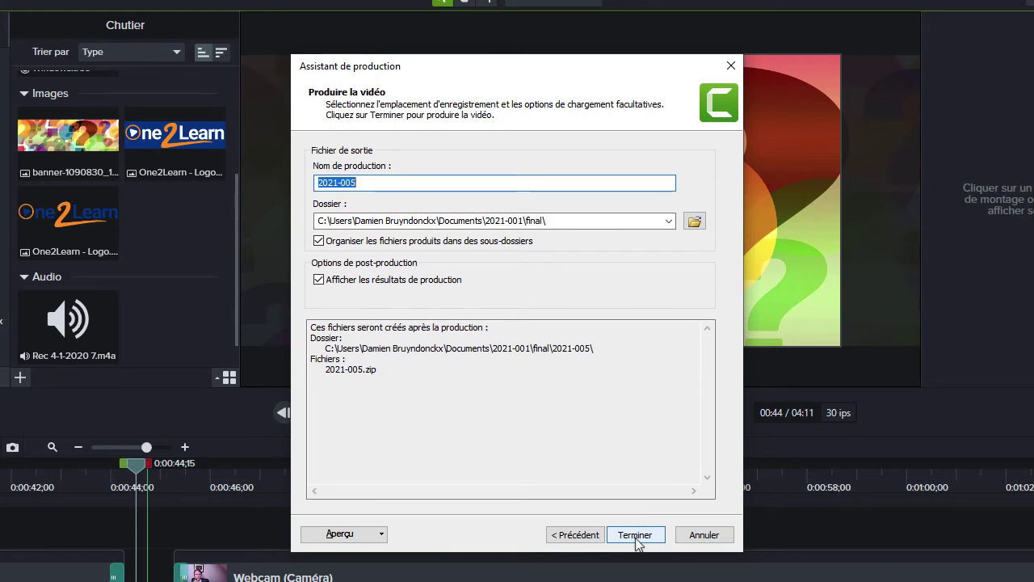
Name the production 2021-005-SCORM and set its output folder to Documents\2021-005\final
left_click(380, 183)
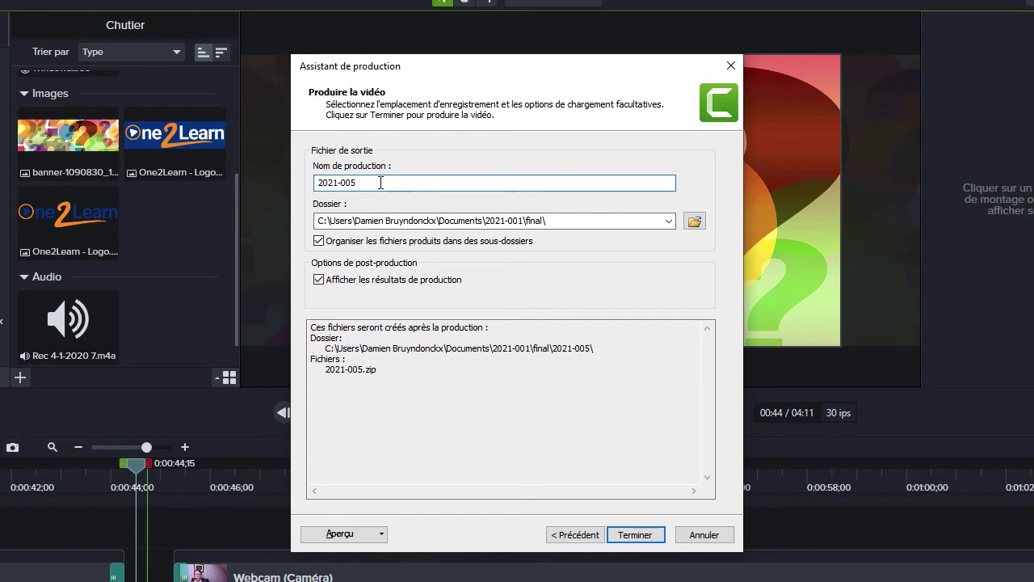
type("_SCROM")
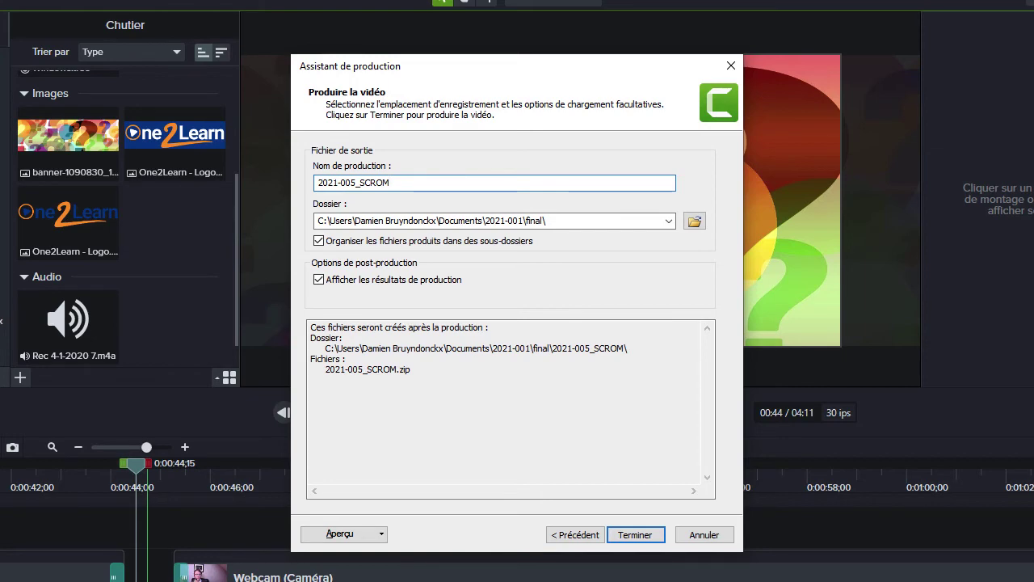
left_click(697, 225)
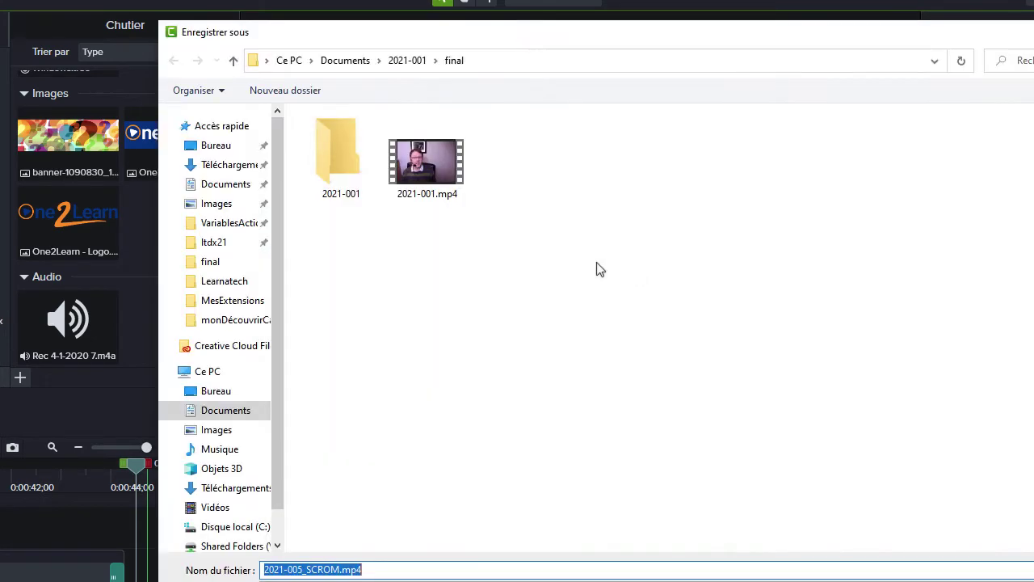
left_click(345, 60)
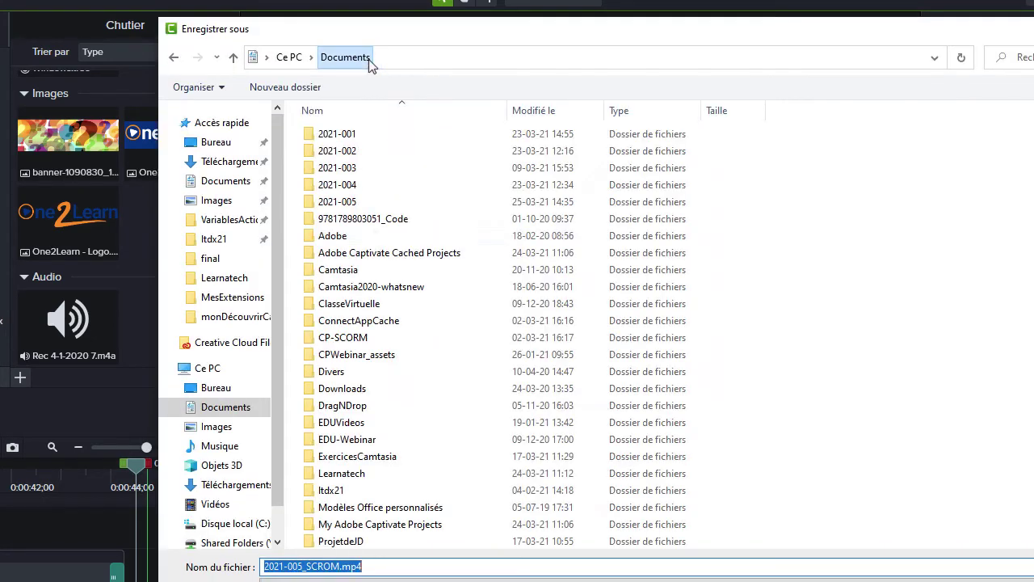
double_click(356, 202)
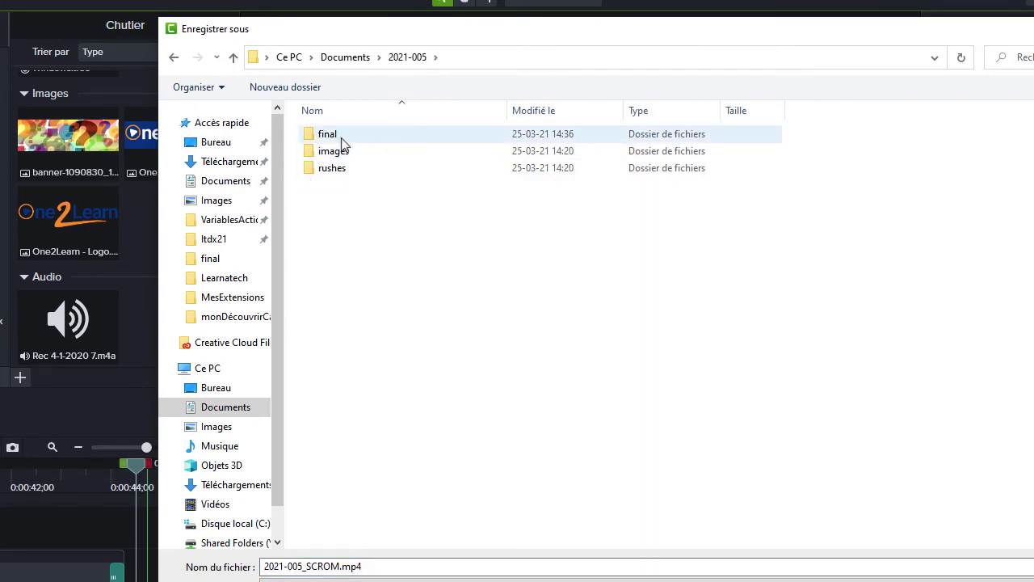
double_click(341, 139)
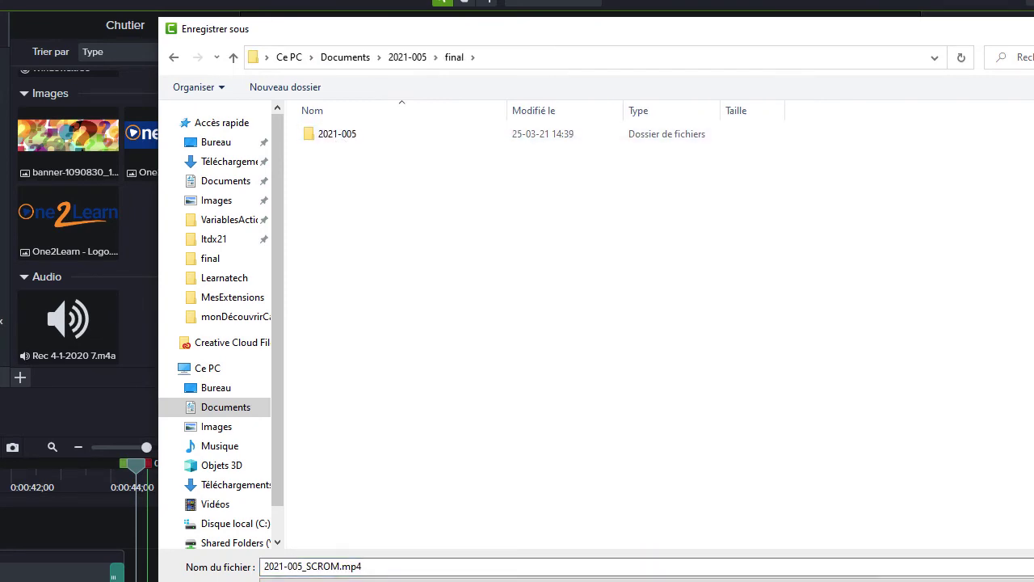
key("Return")
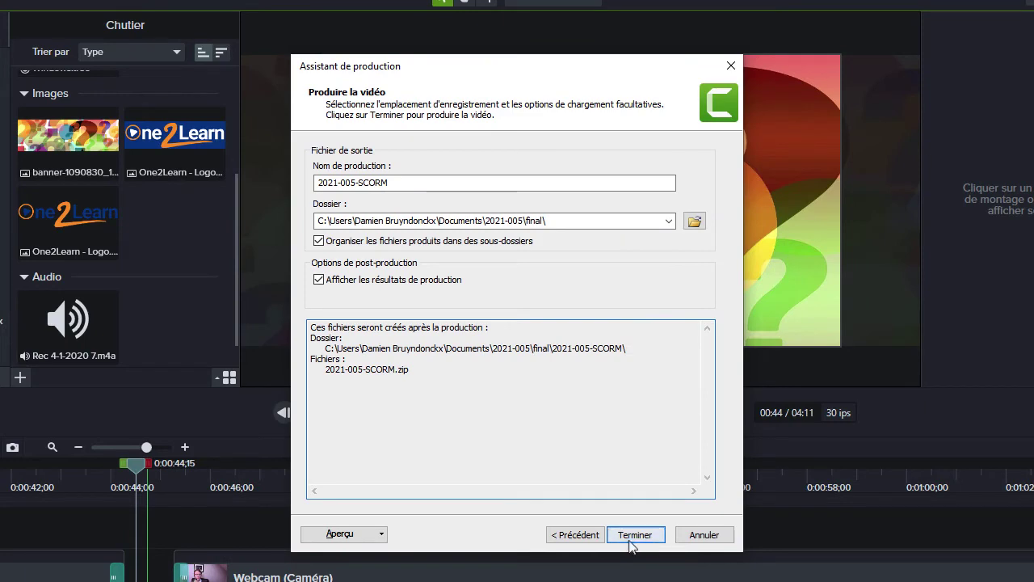
Produce the SCORM package and close the production results
left_click(634, 534)
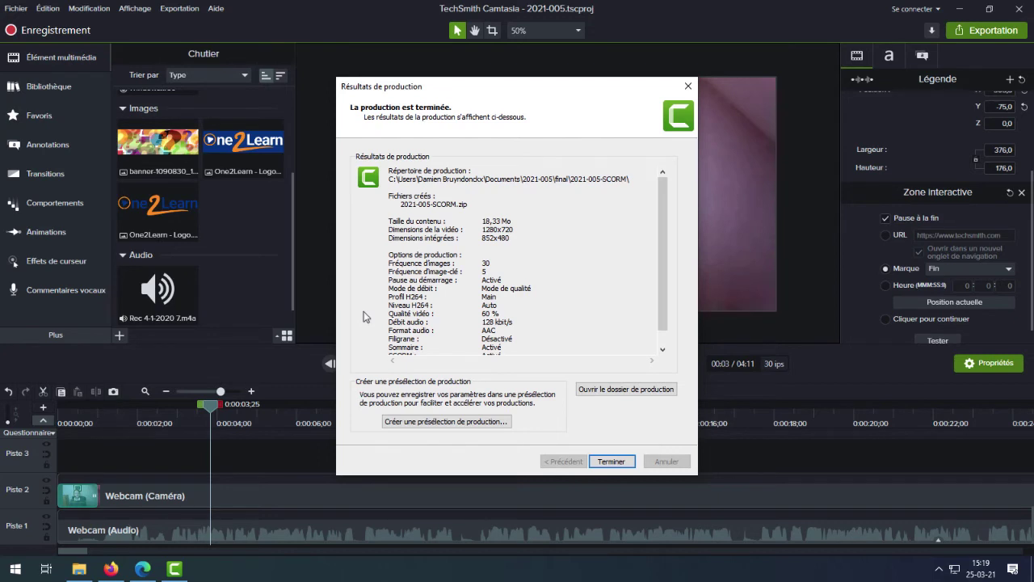
left_click(611, 462)
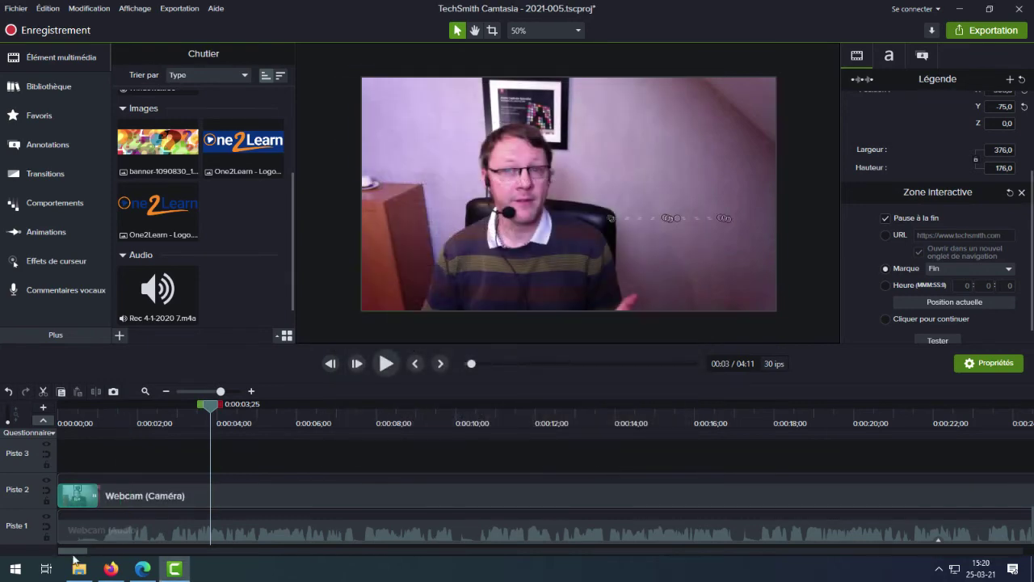
Switch to File Explorer and examine the contents of 2021-005-SCORM.zip in the produced 2021-005-SCORM folder
mouse_move(79, 569)
left_click(93, 541)
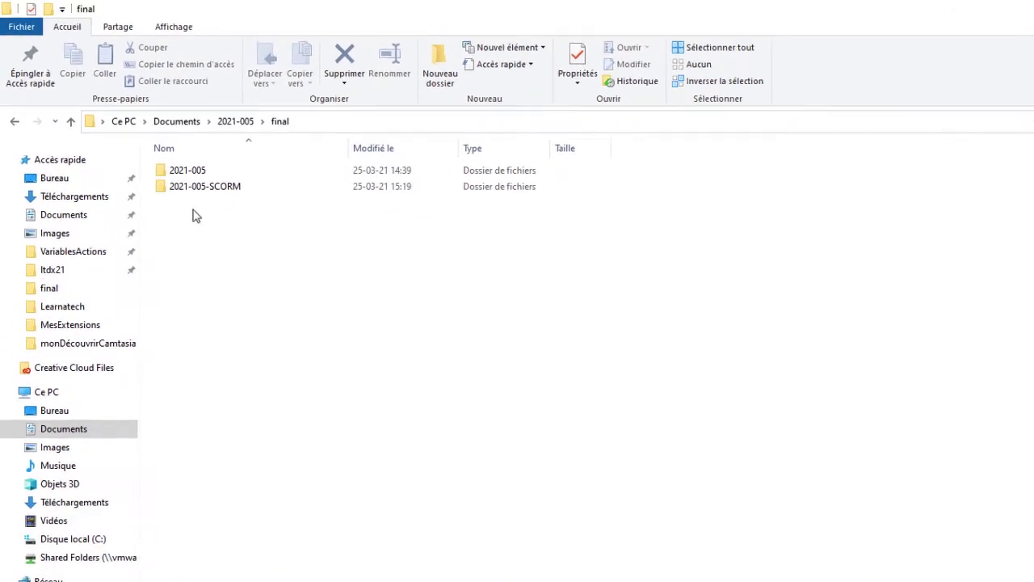
left_click(198, 186)
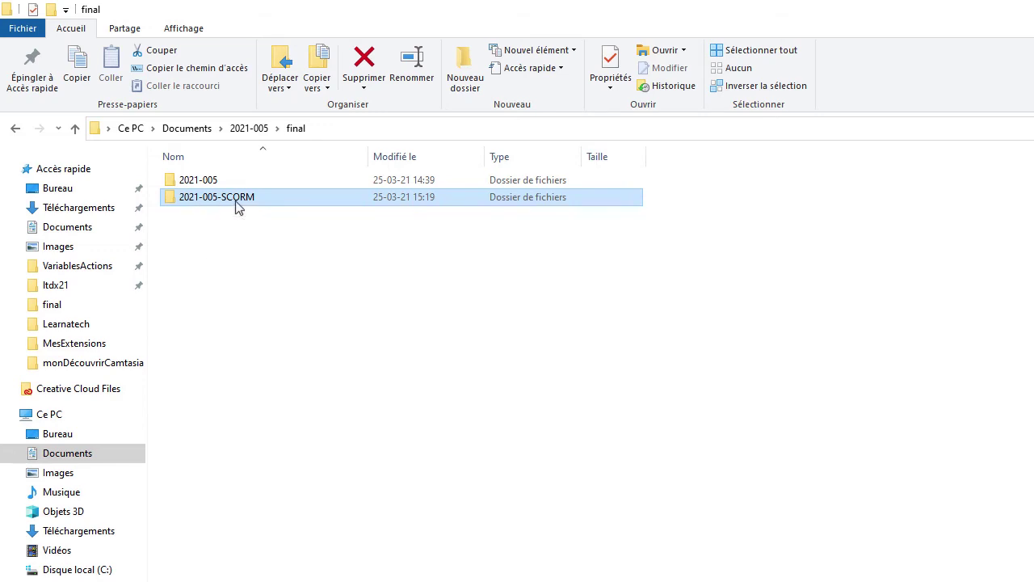
double_click(236, 206)
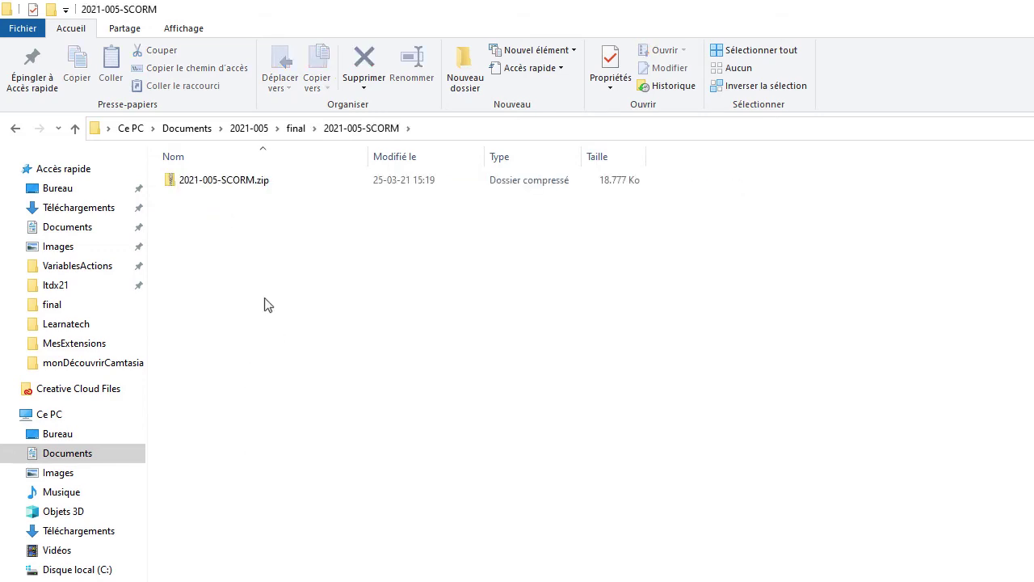
left_click(231, 187)
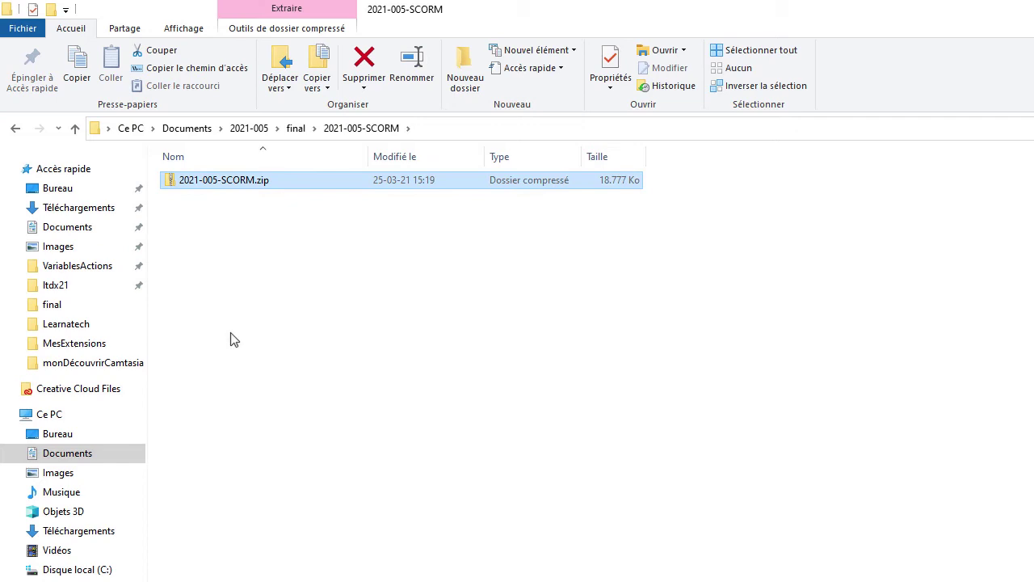
double_click(226, 187)
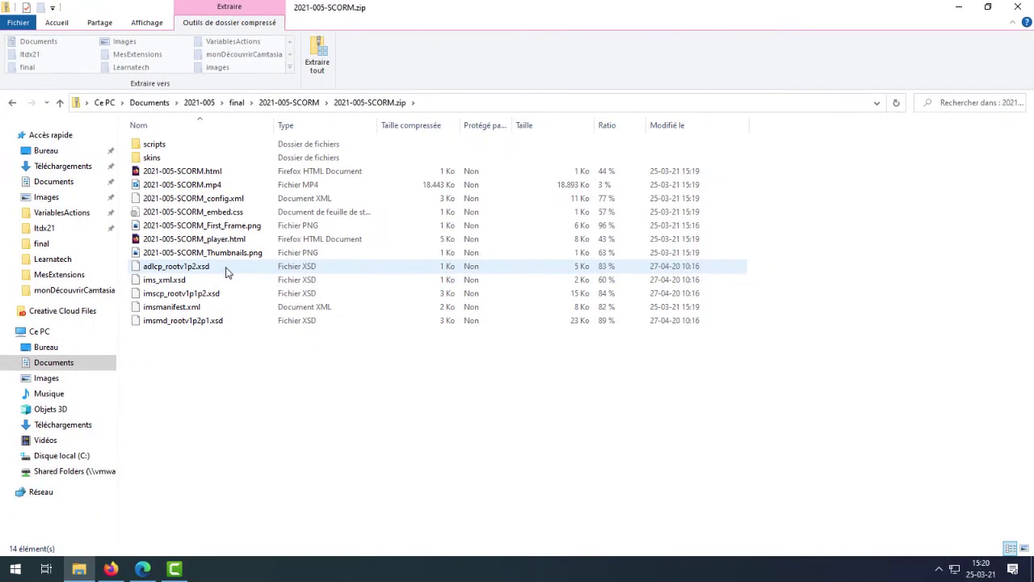
Switch to the Moodle course in Firefox, turn on editing and add a SCORM package activity to Section 1
left_click(111, 569)
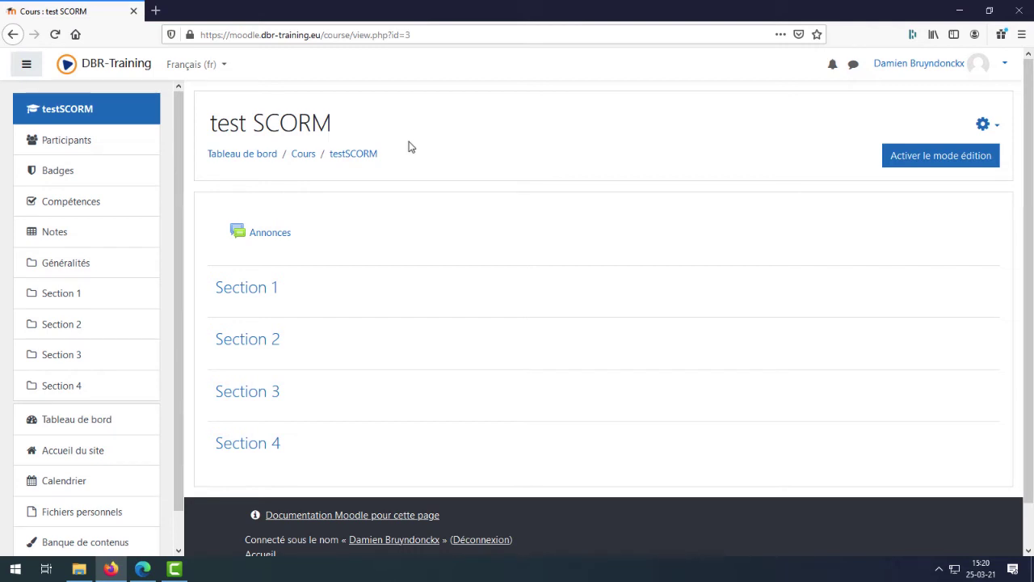
left_click(935, 165)
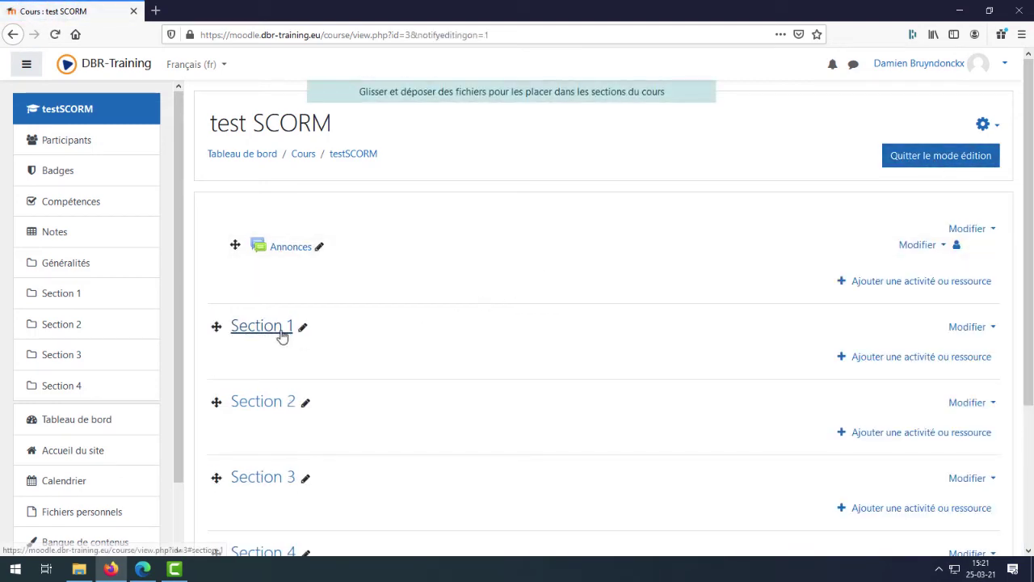
left_click(921, 357)
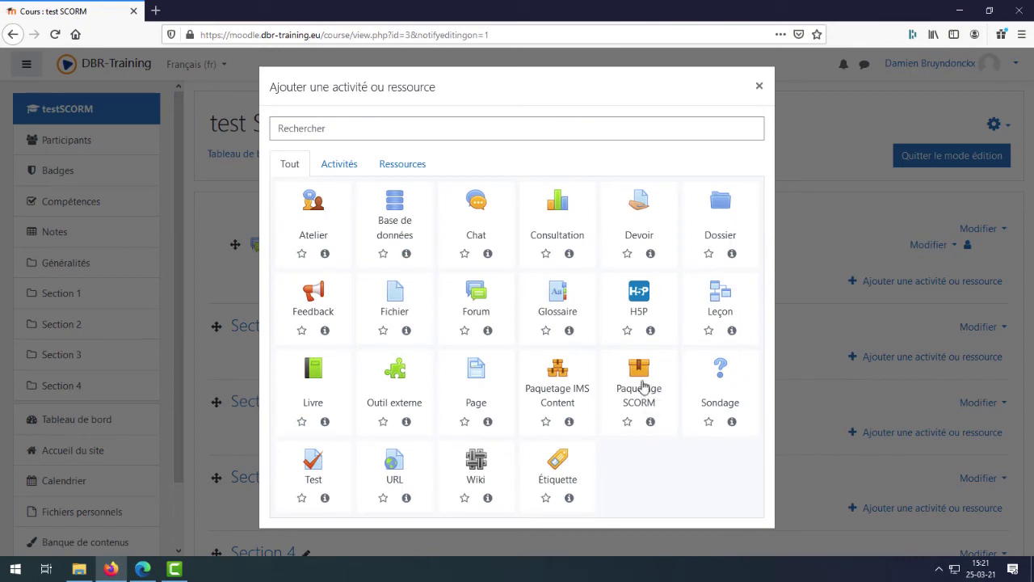
left_click(645, 392)
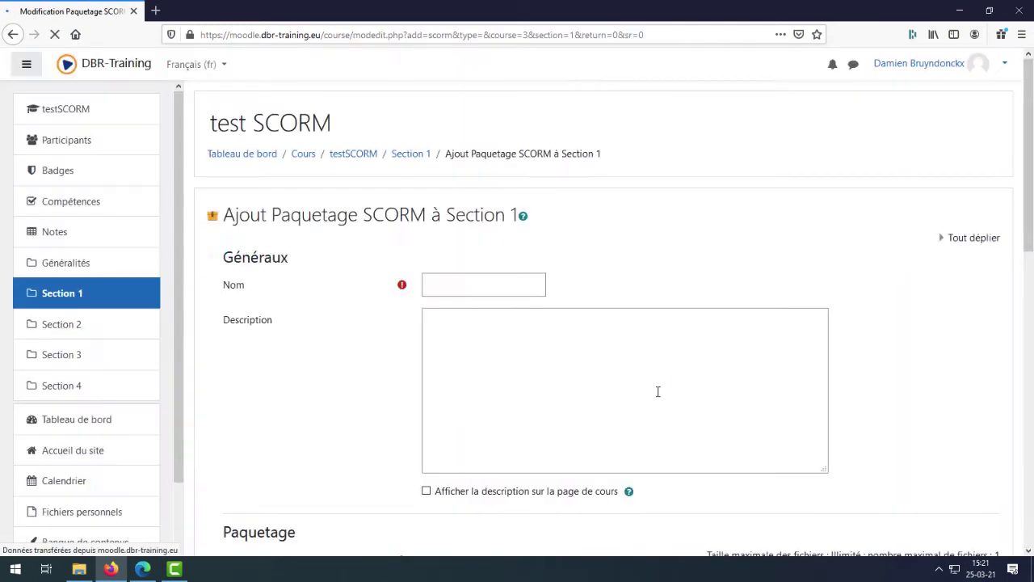
Fill in the package's name, ending in "les extensions de fichier.", and the description "Apprenez à afficher les extensions de fichier sur Windows et sur Mac."
left_click(455, 285)
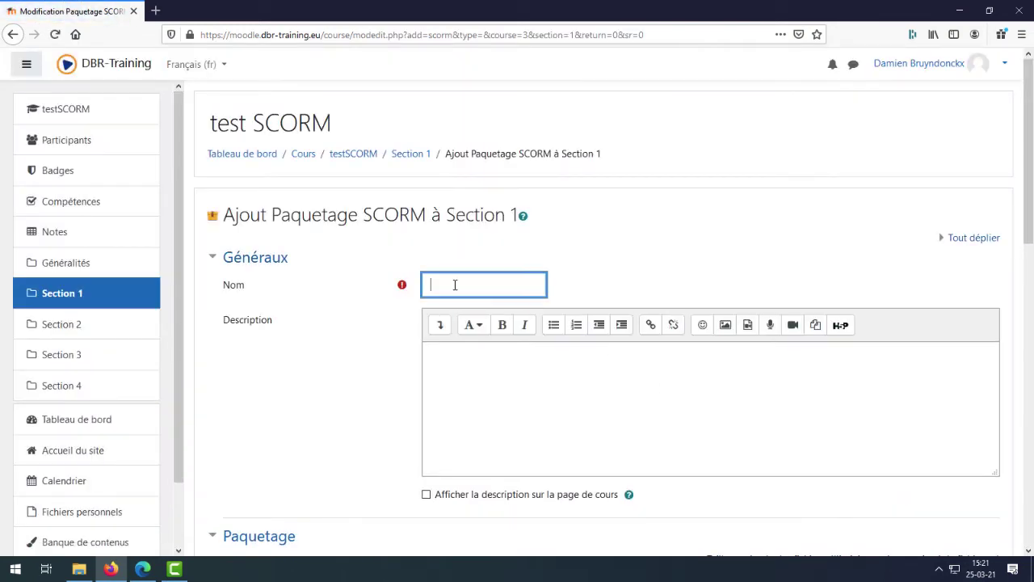
key("ctrl+v")
left_click(464, 372)
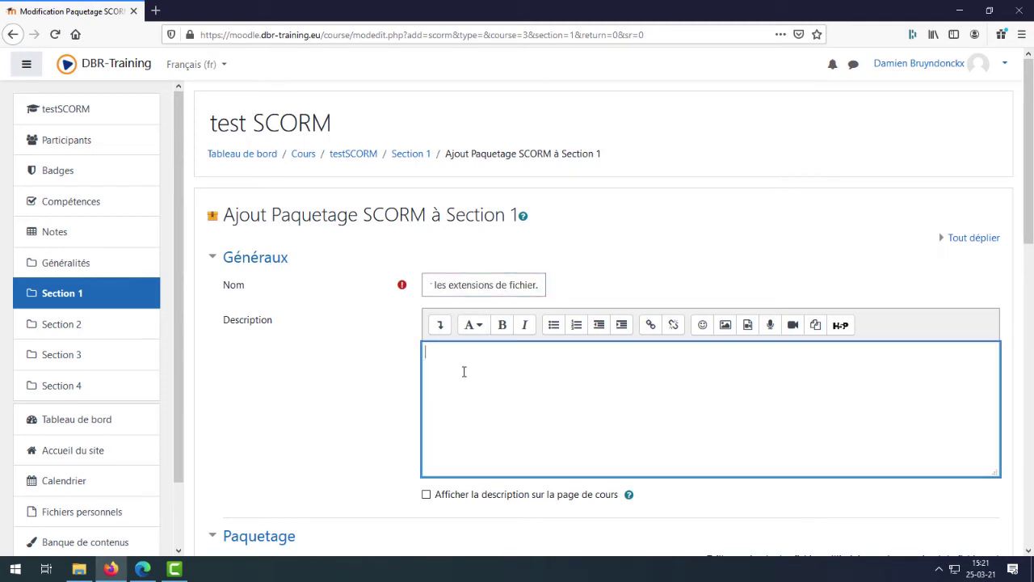
type("Apprenez à afficher les extensions de fichier sur Windows et sur Mac.")
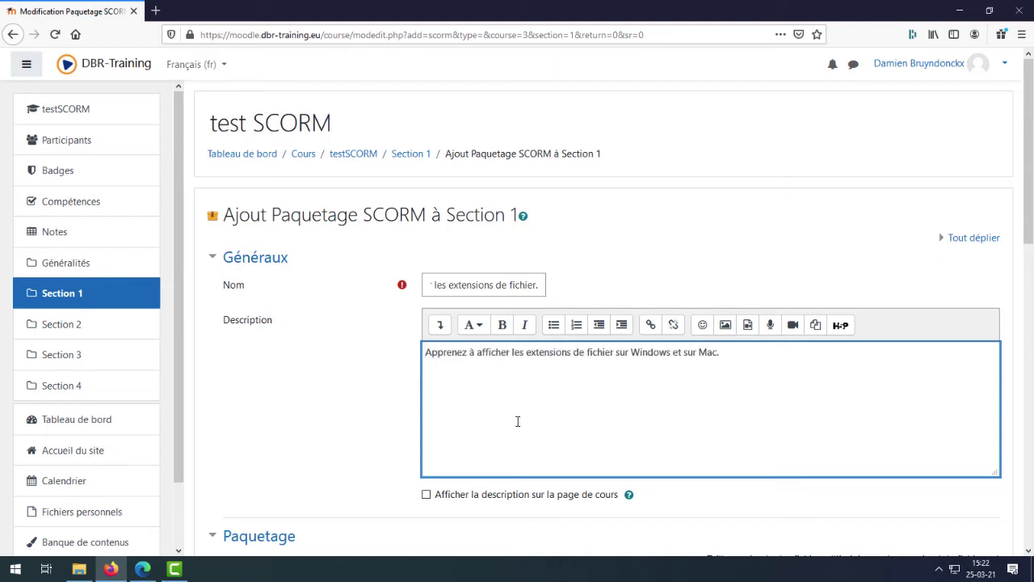
Show the description on the course page and upload 2021-005-SCORM.zip from File Explorer as the package file
left_click(427, 495)
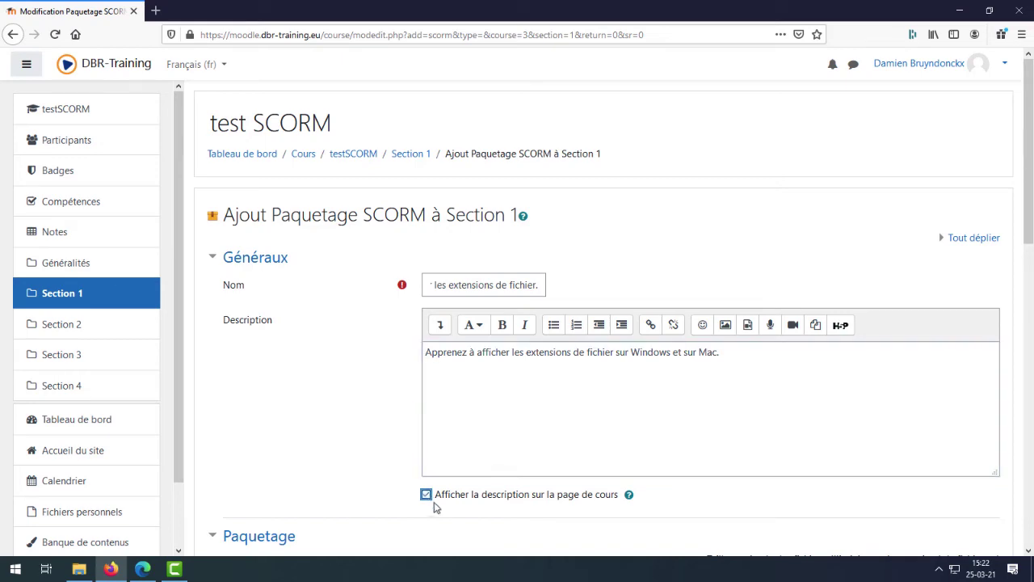
left_click_drag(1029, 185, 1028, 307)
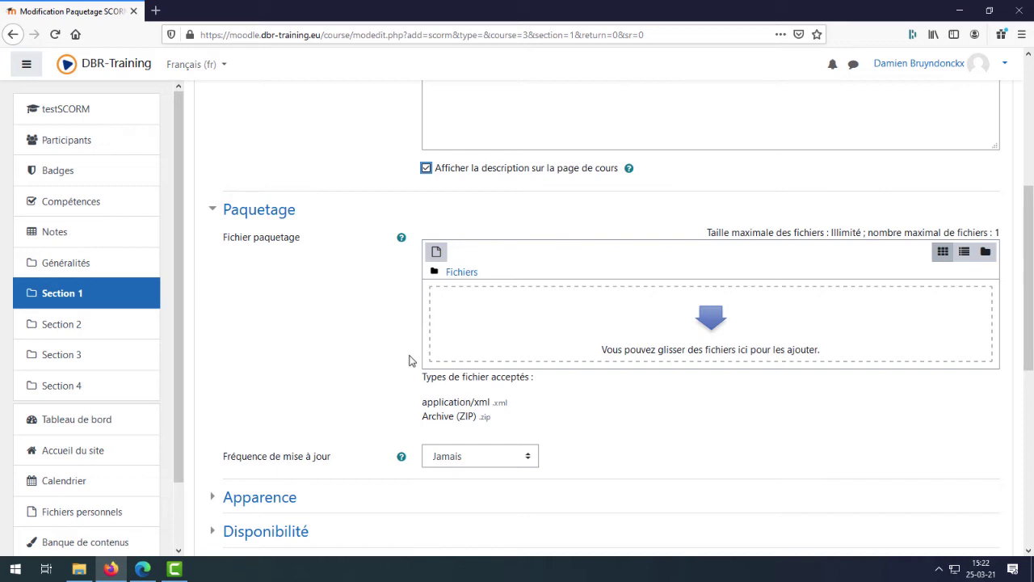
left_click(79, 569)
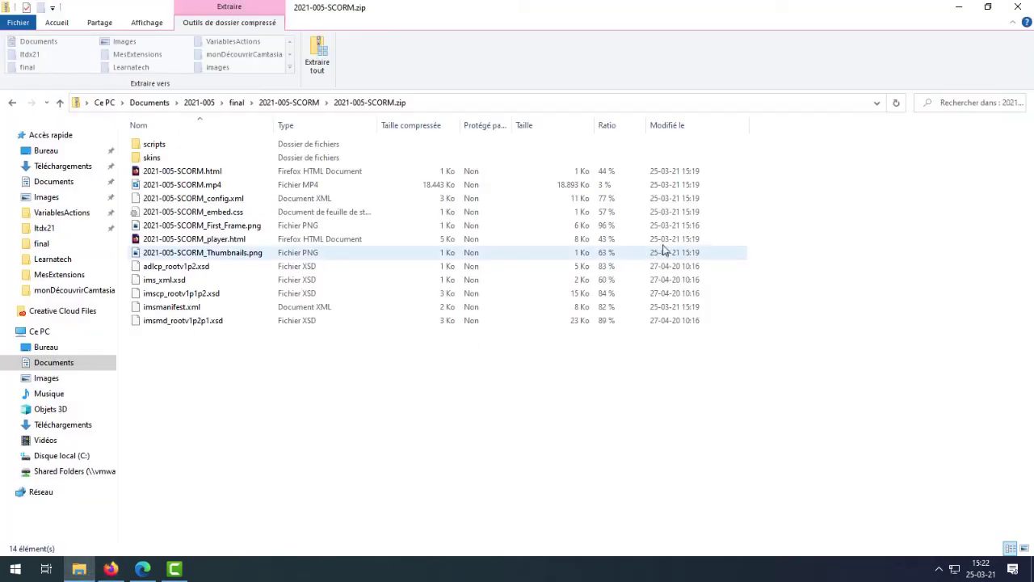
left_click(311, 104)
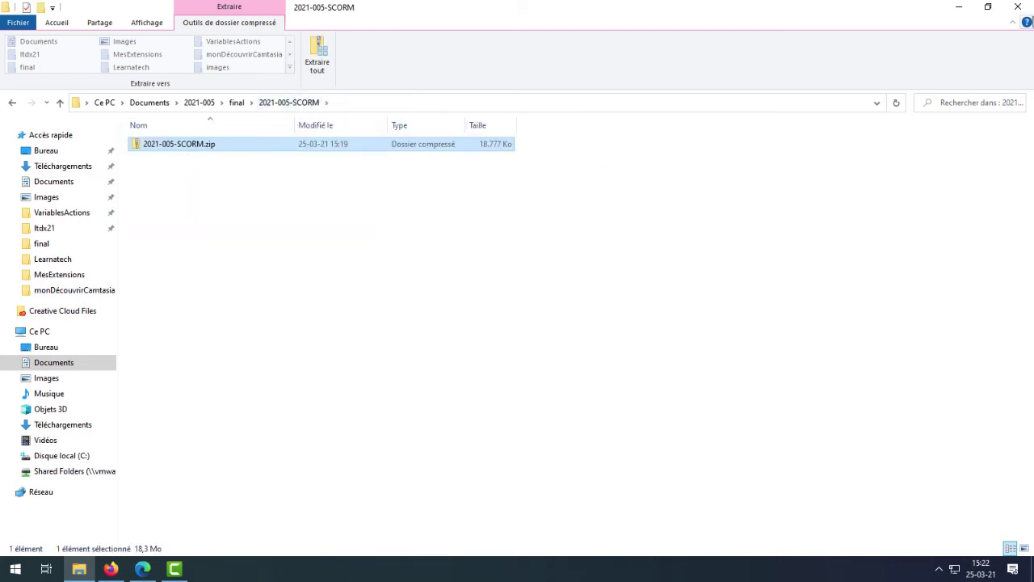
left_click(987, 7)
left_click_drag(694, 154, 687, 378)
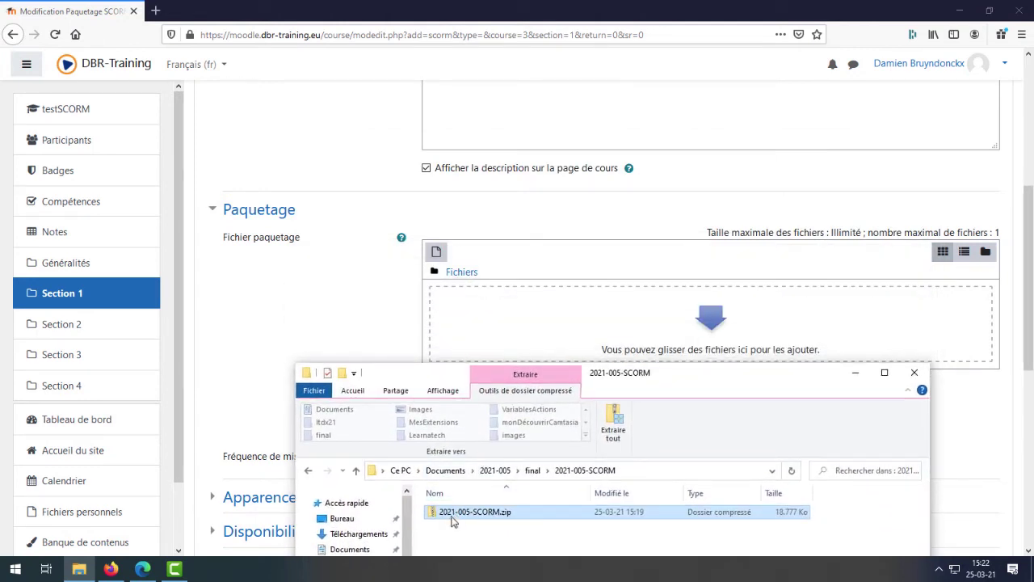
left_click_drag(453, 521, 572, 343)
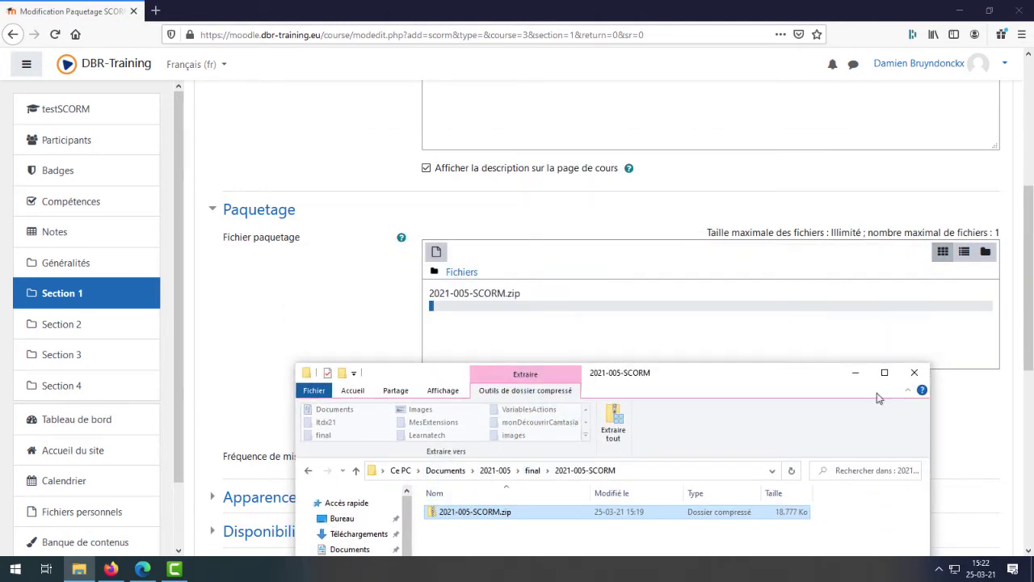
left_click(914, 372)
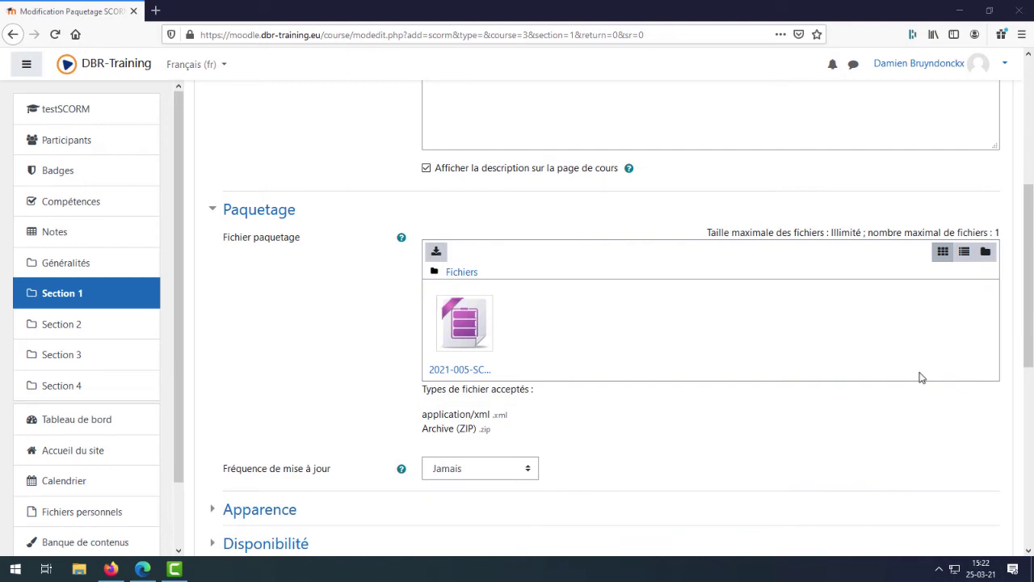
Set the package's appearance to display in a new window (Nouvelle fenêtre)
left_click_drag(1027, 247, 1028, 368)
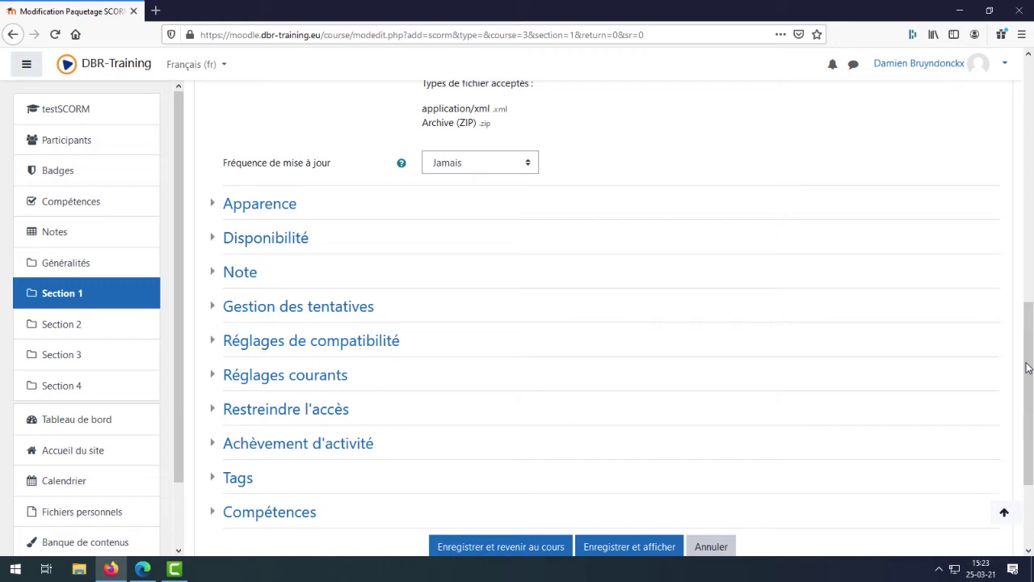
left_click(215, 207)
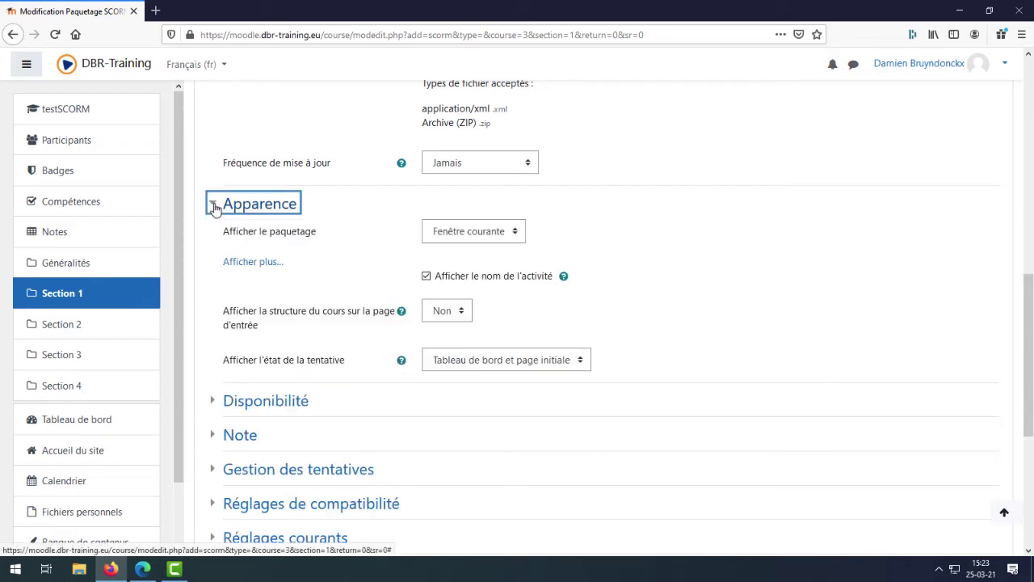
left_click(517, 233)
key("Escape")
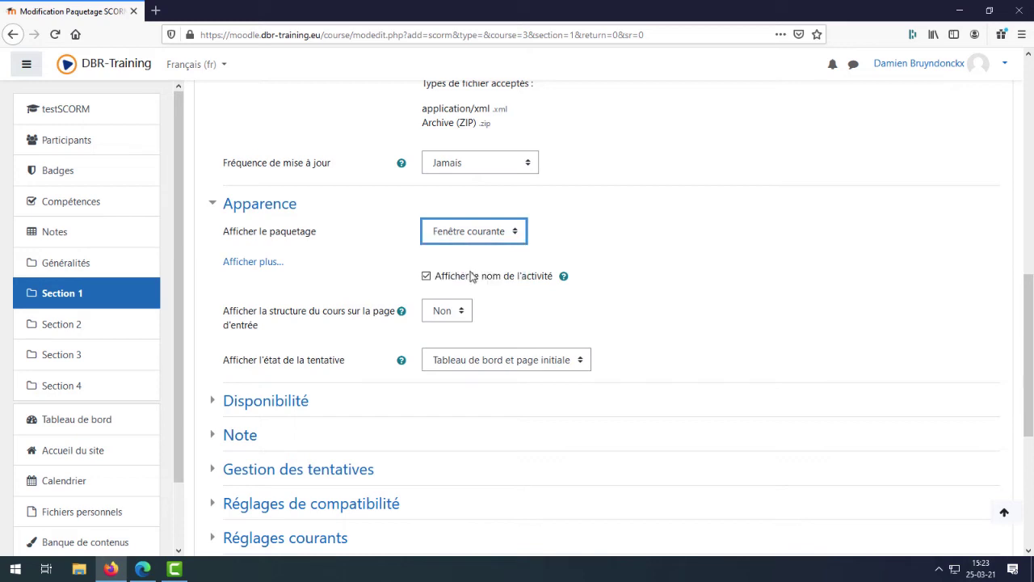
key("Down")
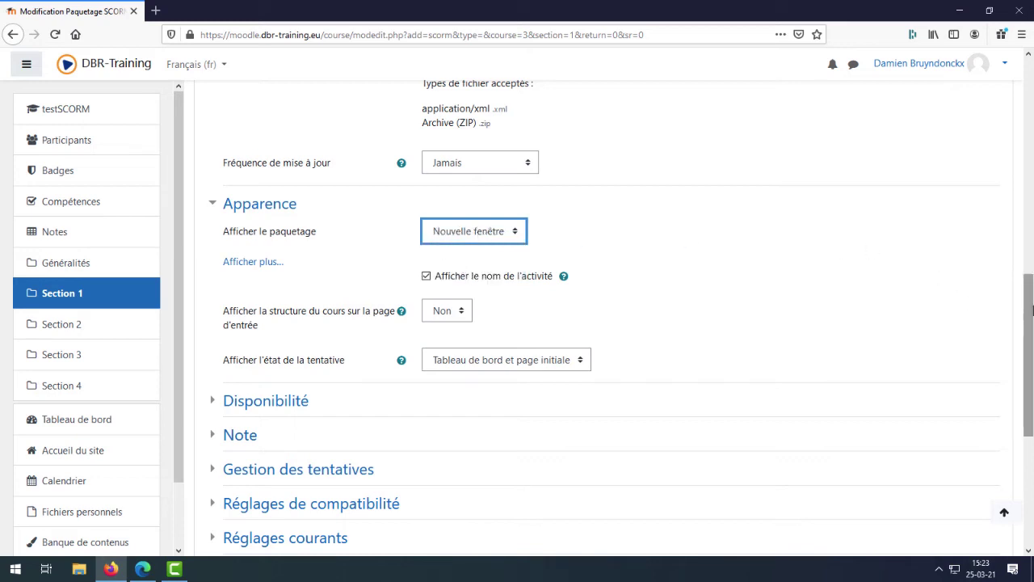
Save the SCORM activity, return to the course and turn off editing mode
scroll(1032, 310, "down", 4)
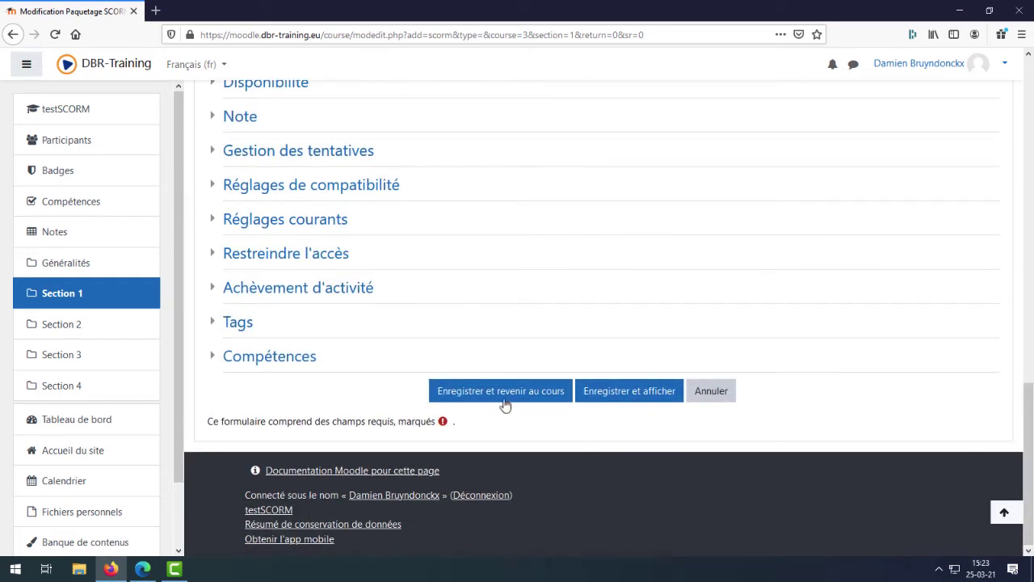
left_click(500, 396)
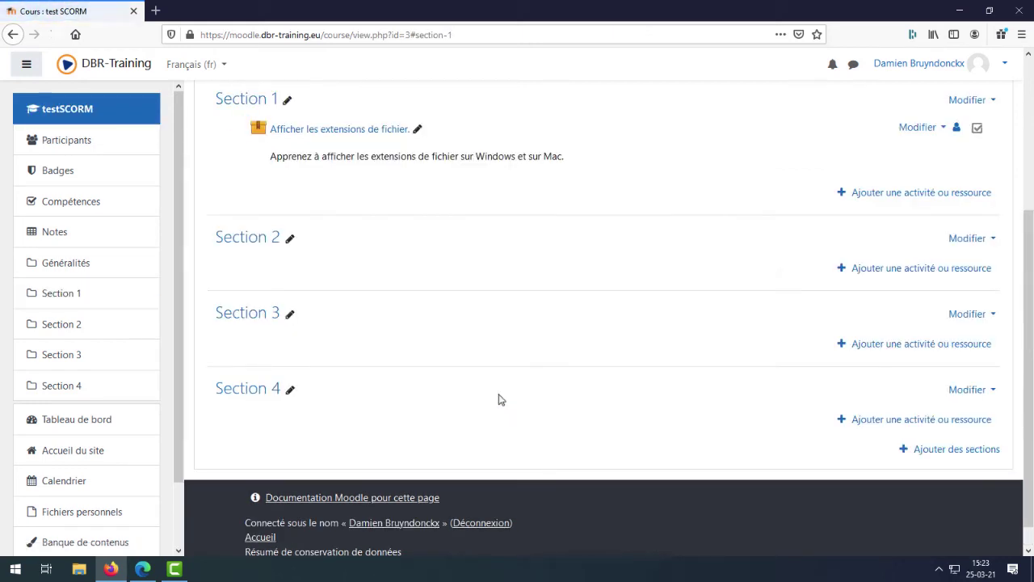
scroll(1030, 297, "up", 5)
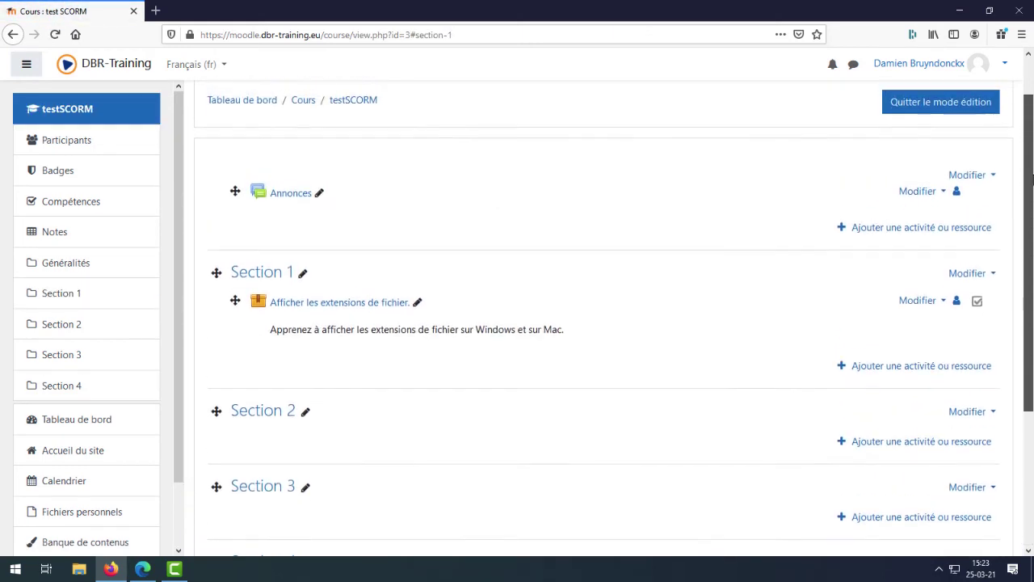
left_click(957, 143)
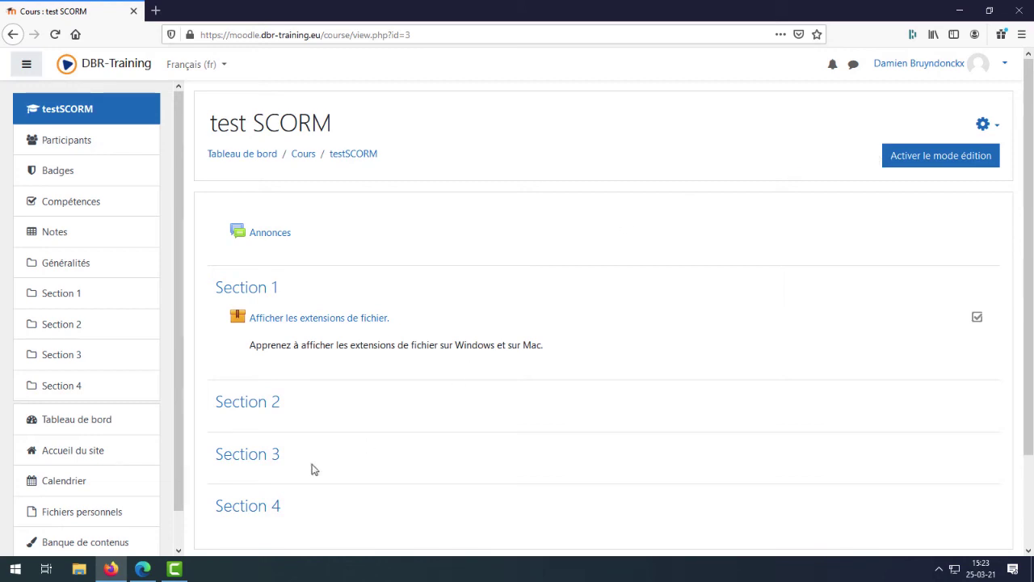
Switch to the student session in Microsoft Edge, launch the test SCORM course's file extensions activity in Normal mode, enlarge its player and start the video
left_click(143, 570)
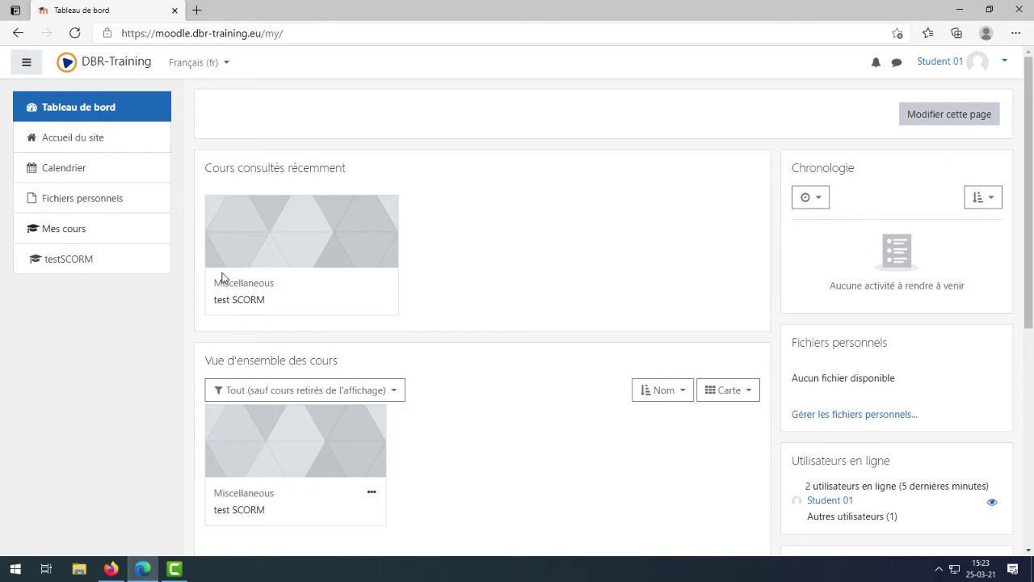
left_click(237, 299)
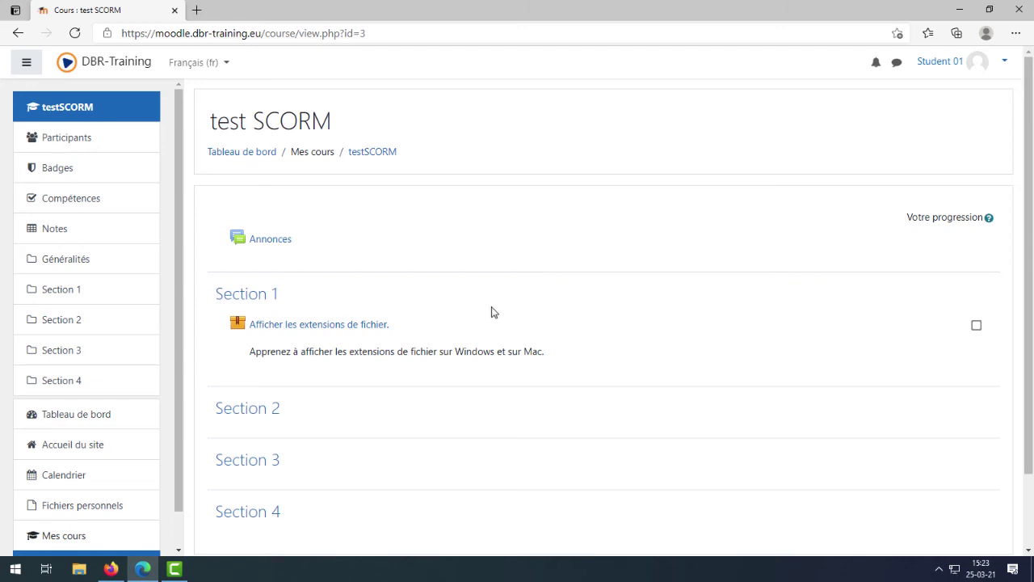
left_click(297, 326)
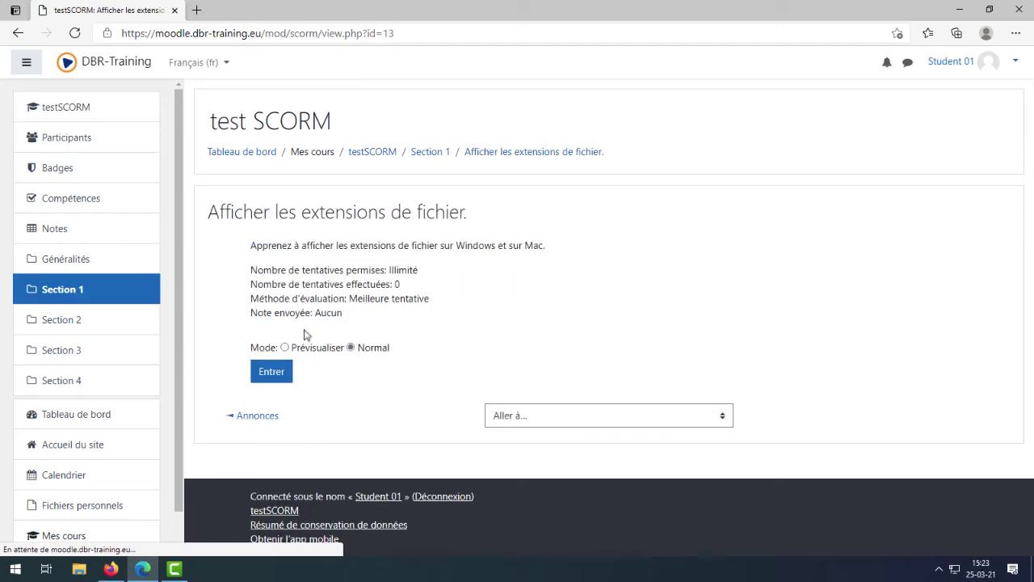
left_click(272, 372)
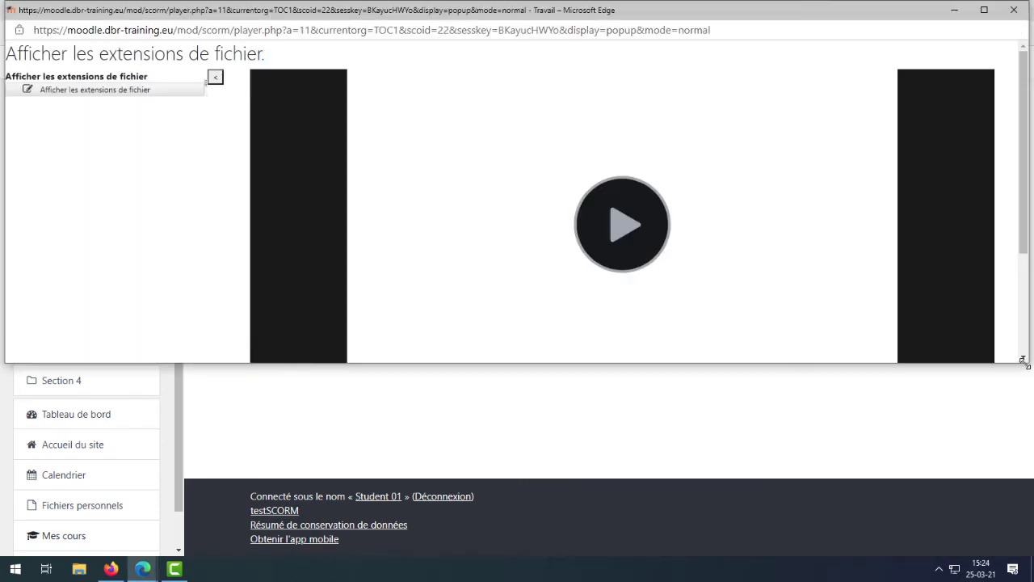
left_click_drag(1023, 362, 1020, 503)
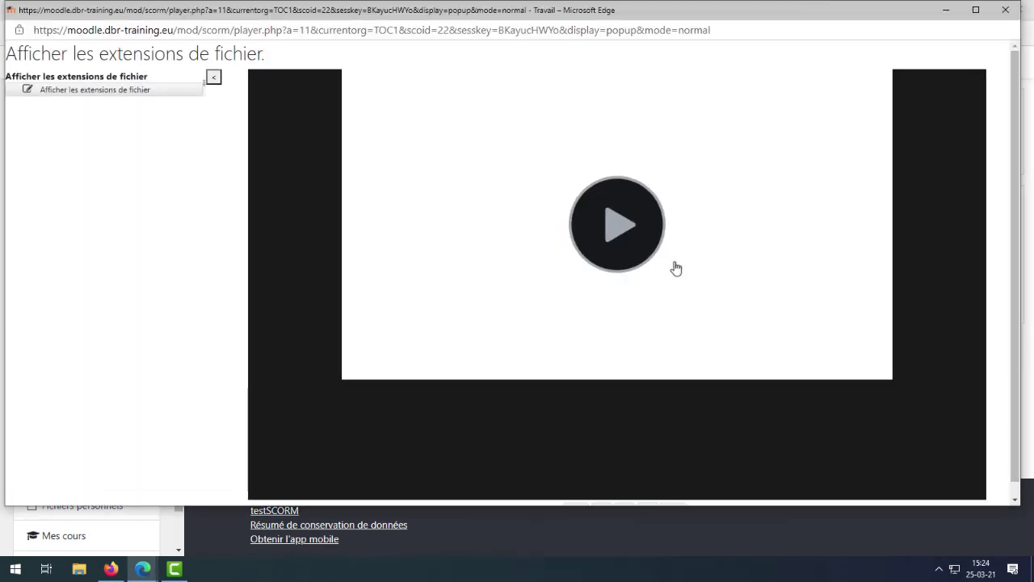
left_click(612, 231)
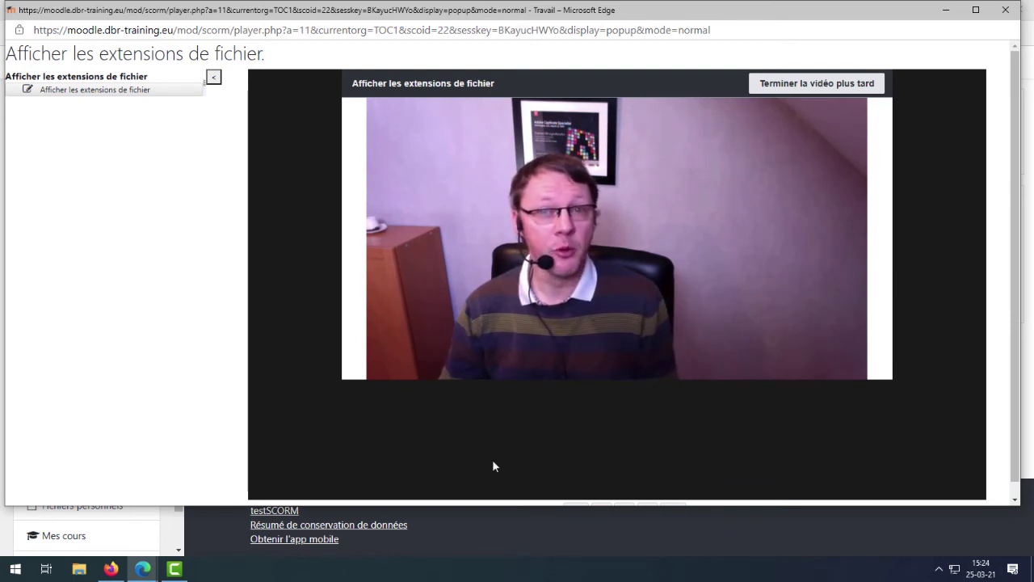
Take the in-video quiz, submitting "Finder", ".jpg, .png, .gif, .svg" and "Vrai" as the three answers, and continue the video
mouse_move(441, 363)
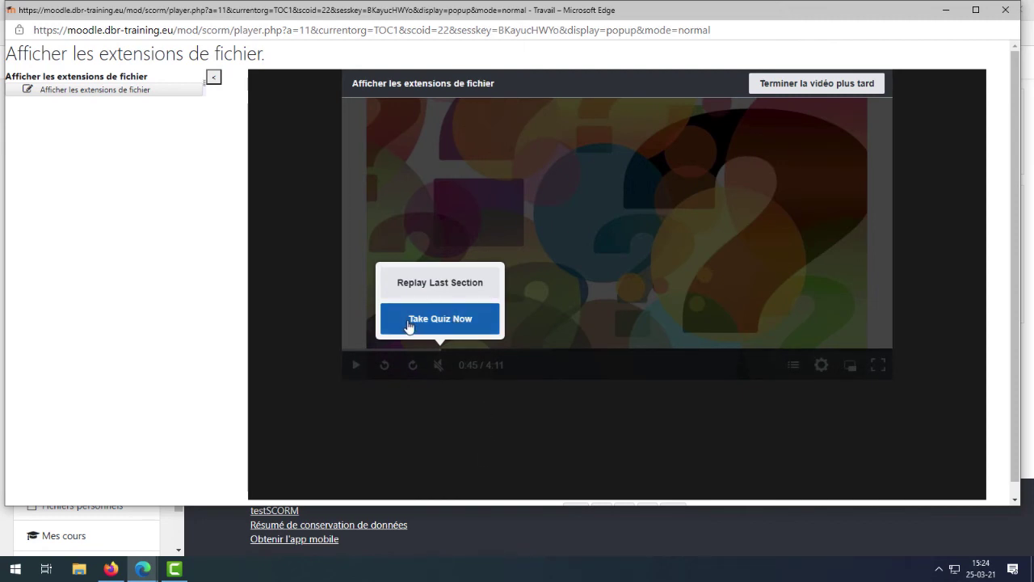
left_click(440, 323)
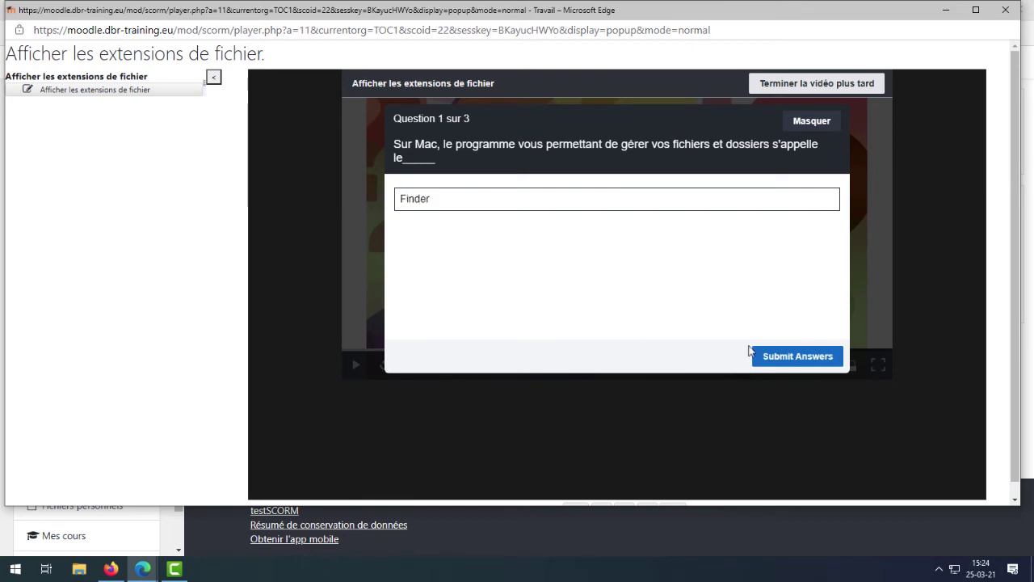
left_click(792, 357)
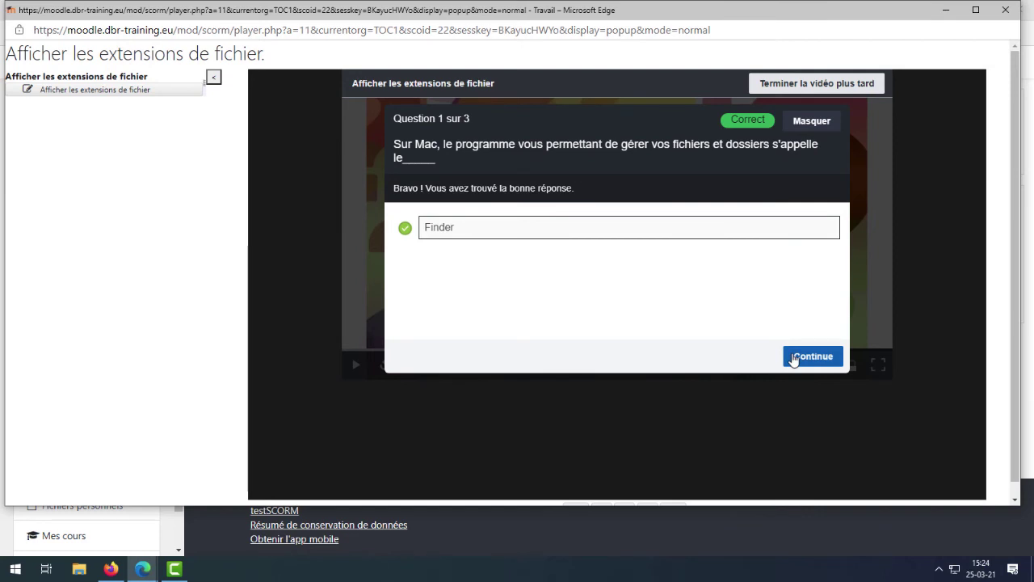
left_click(783, 359)
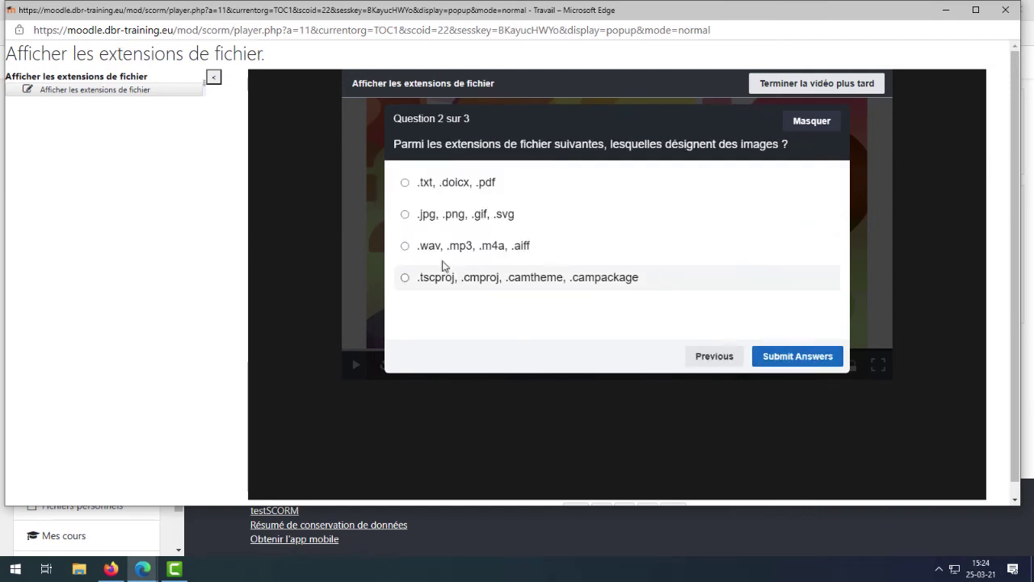
left_click(795, 359)
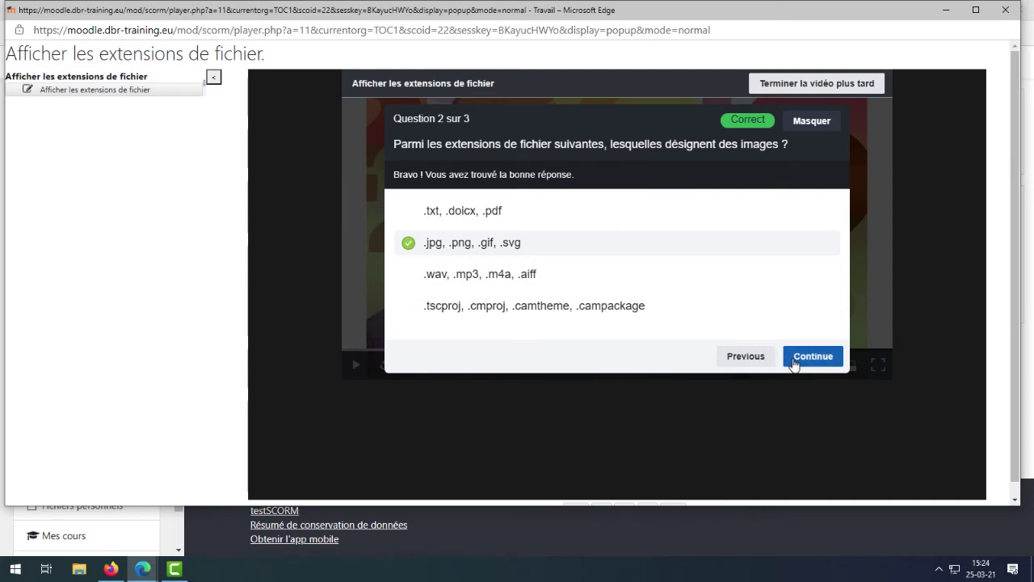
left_click(827, 364)
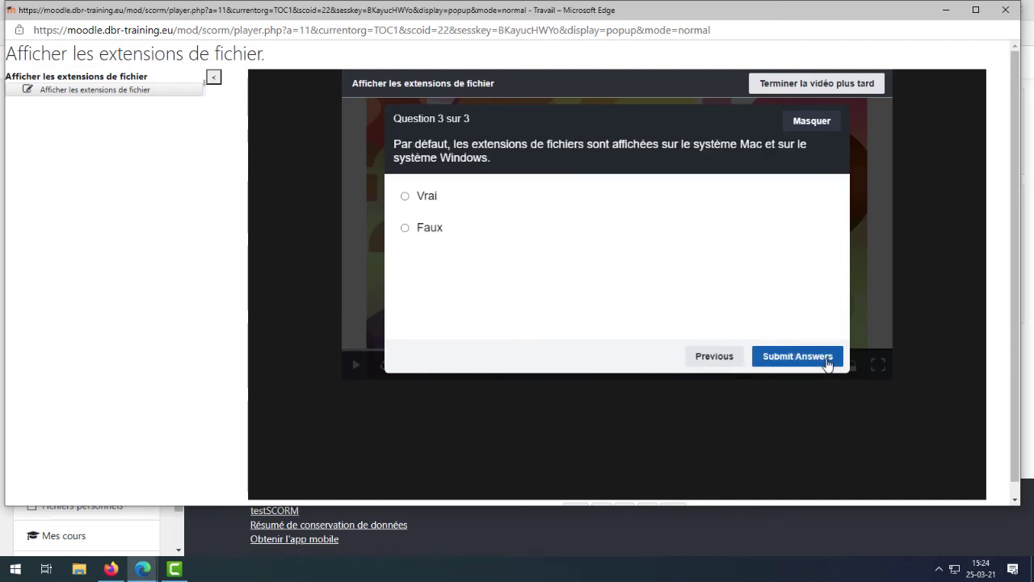
left_click(405, 196)
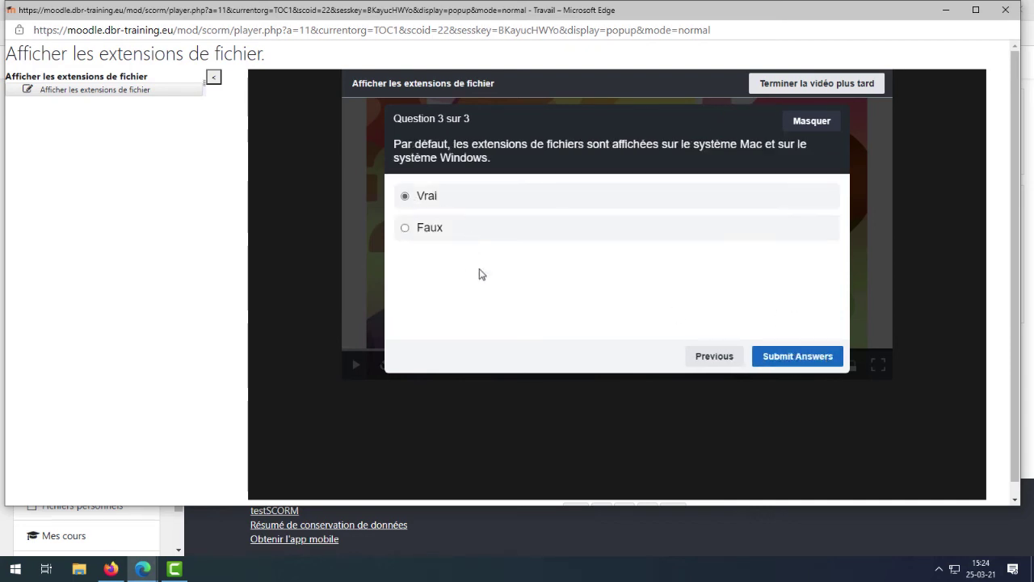
left_click(792, 360)
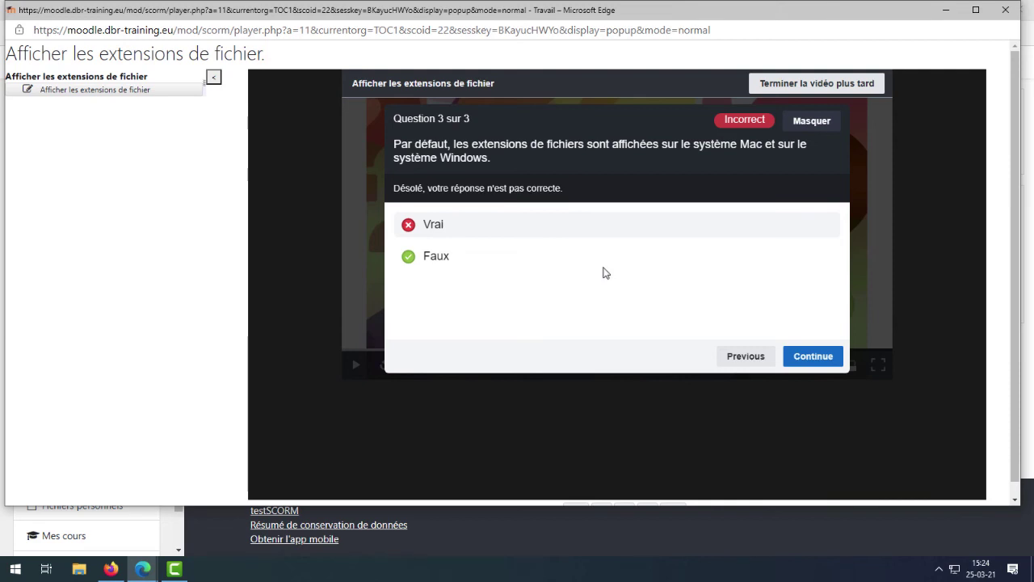
left_click(813, 357)
left_click(492, 320)
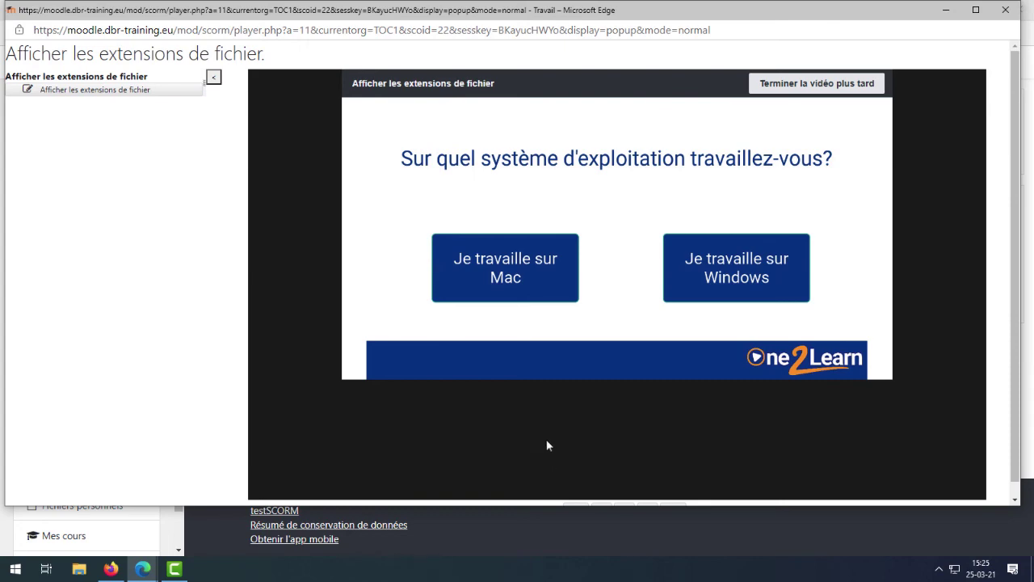
Follow the Mac branch of the video, choose "J'ai terminé", finish the video and close the player window
left_click(507, 260)
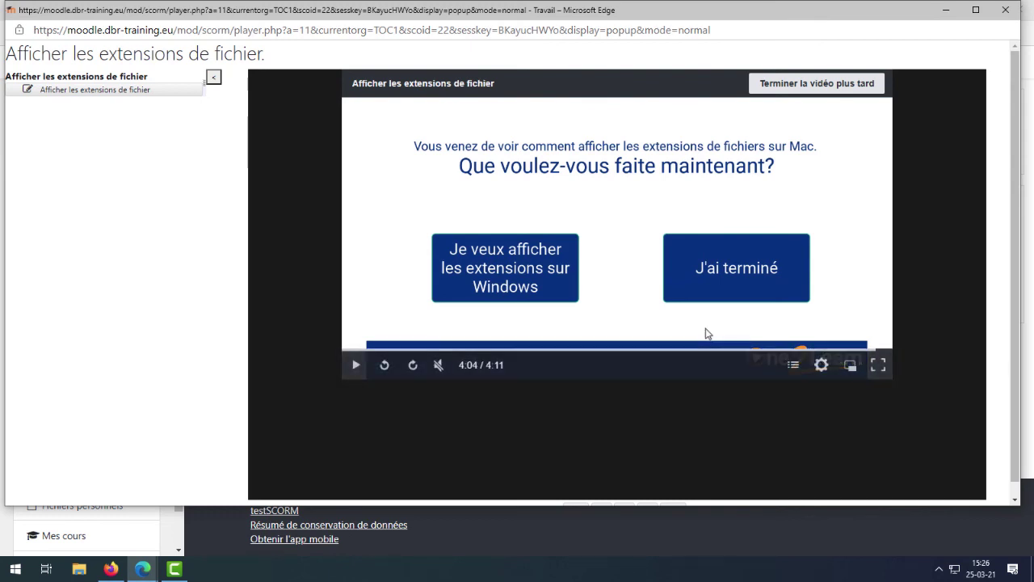
left_click(737, 269)
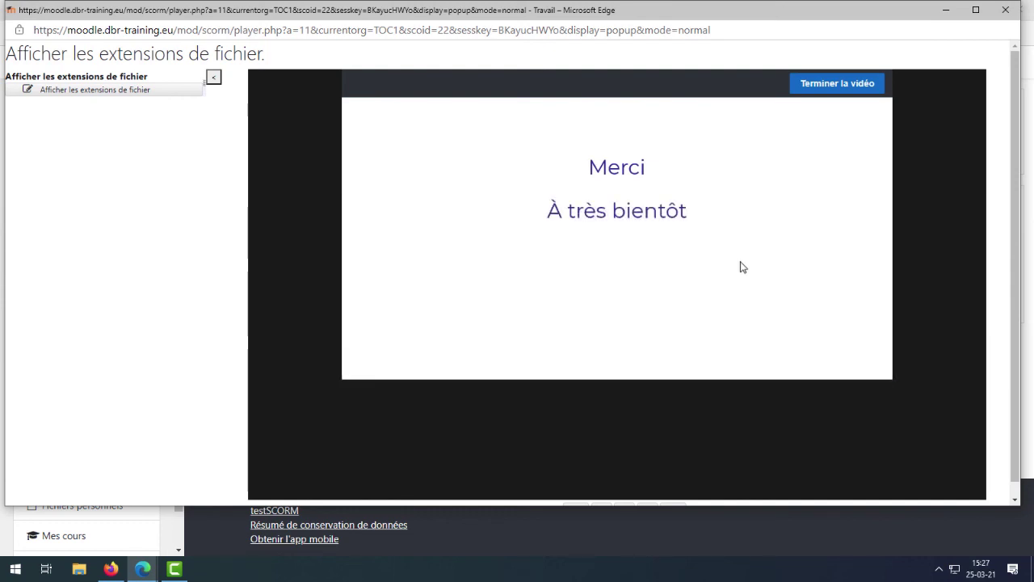
left_click(839, 85)
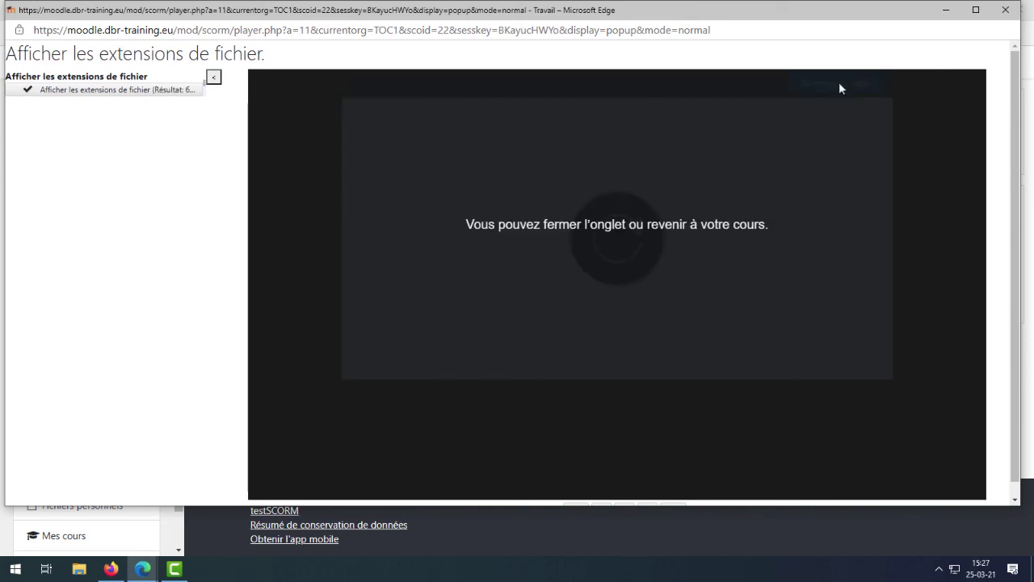
left_click(1003, 10)
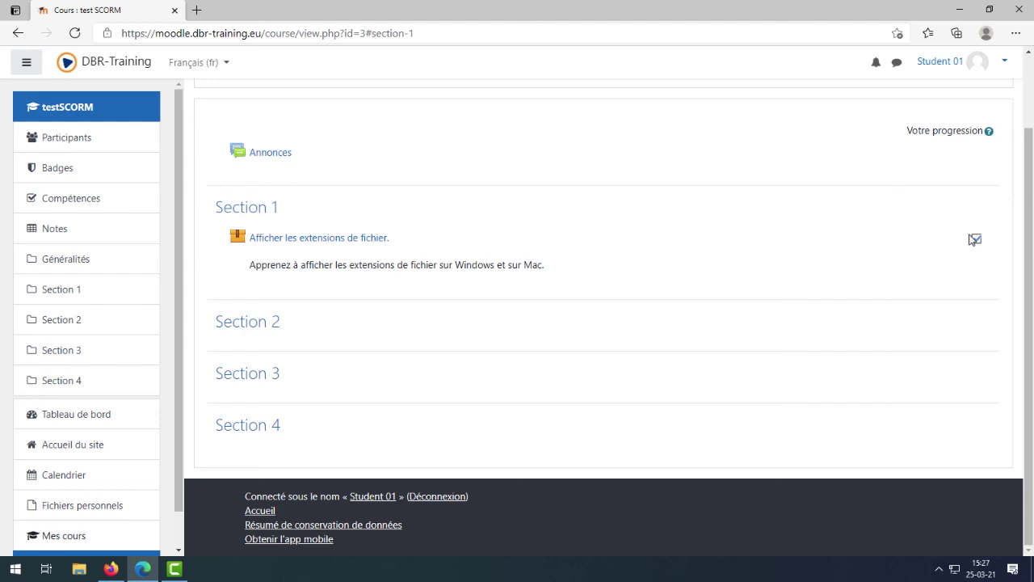
Switch to the teacher's session in Firefox and examine the first student's attempt in the SCORM activity's reports
left_click(111, 563)
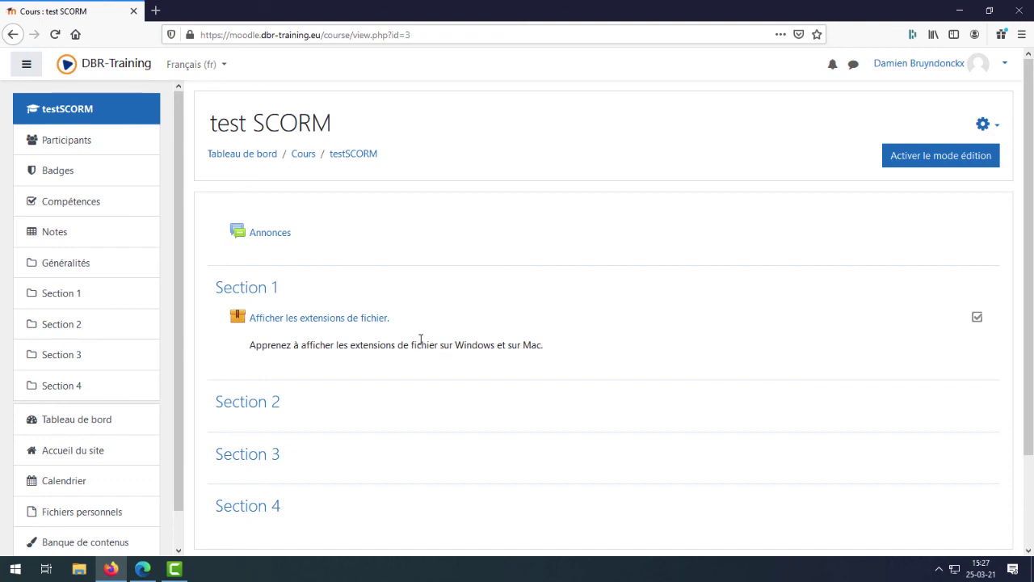
left_click(339, 323)
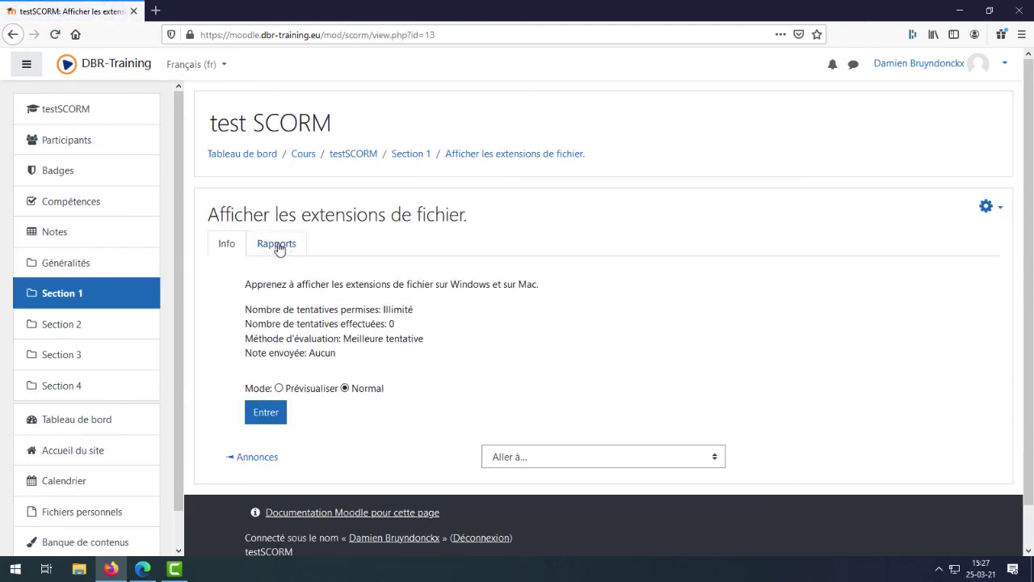
left_click(279, 243)
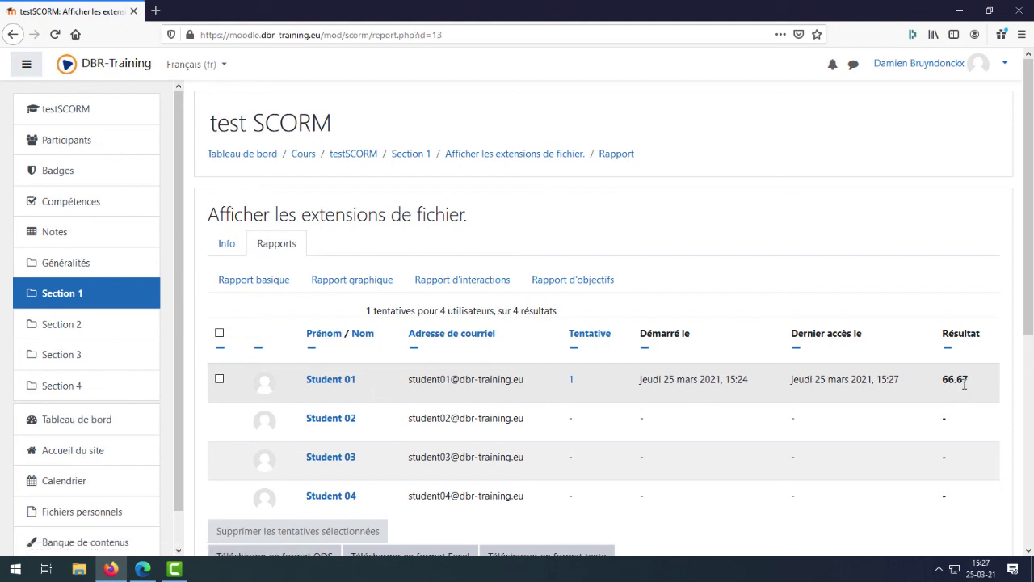
left_click(572, 385)
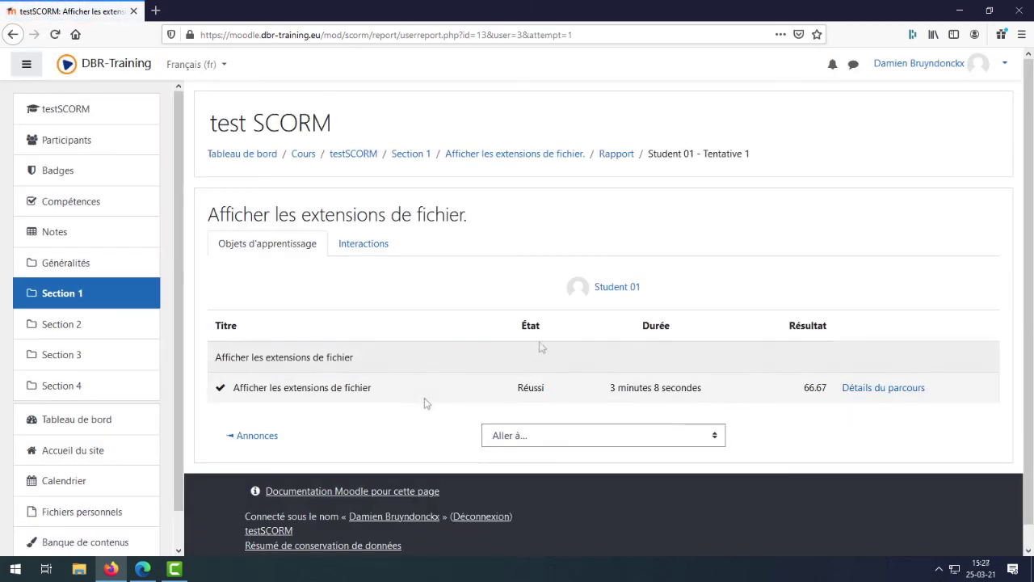